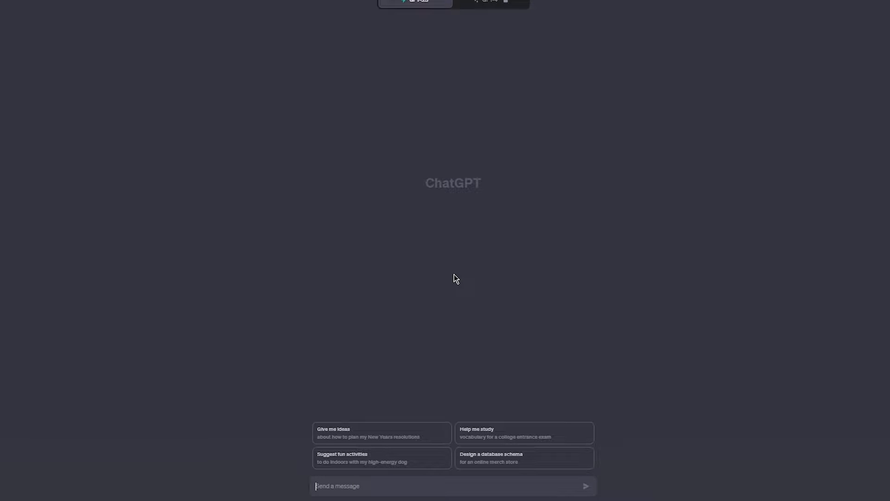
Step: Ask ChatGPT for 50 psychological facts about men and women in CSV format so they can be bulk pasted
{"action": "type", "text": "write me 50 psychological facts"}
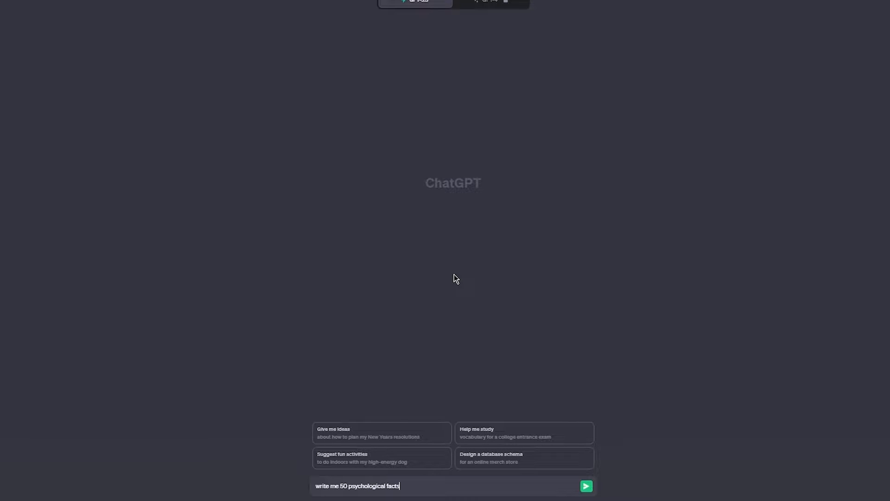
{"action": "type", "text": " about men and women, write them is a cs"}
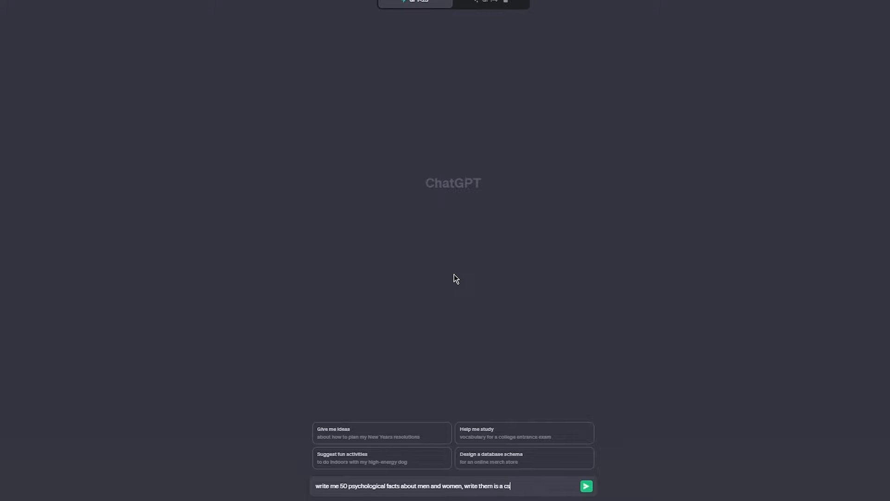
{"action": "type", "text": "v format so i can bulk paste them"}
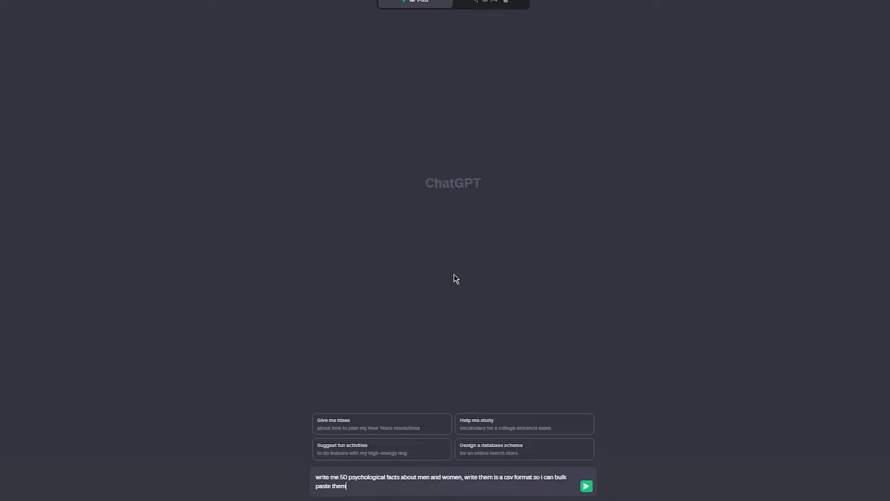
{"action": "key", "text": "Return"}
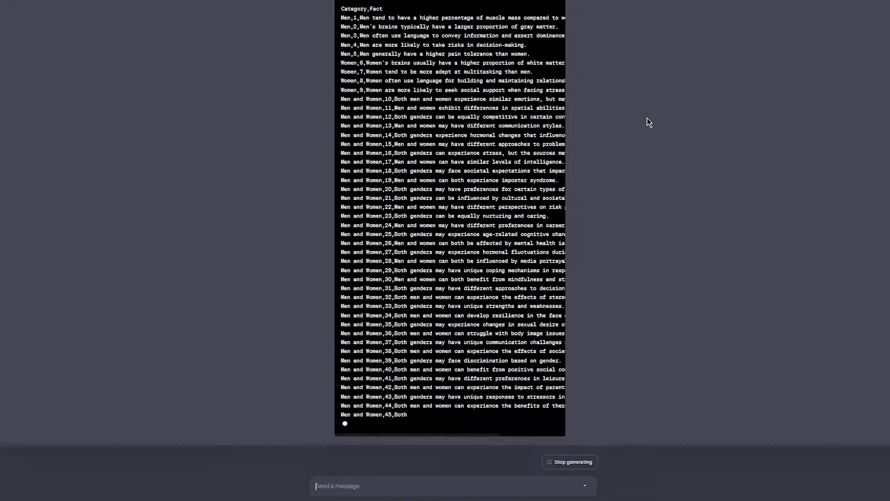
{"action": "scroll", "coordinate": [263, 152], "scroll_direction": "up", "scroll_amount": 2}
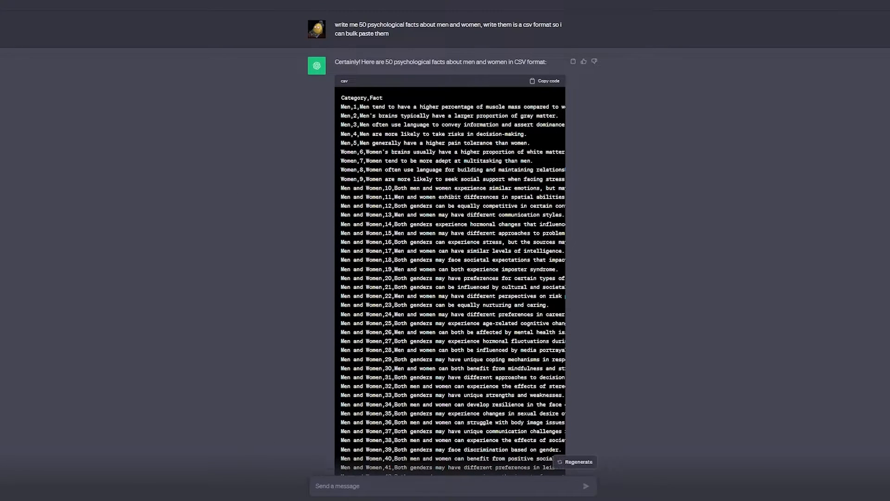
Step: Open Excel and create a blank workbook, closing the Insert Function dialog
{"action": "key", "text": "super+s"}
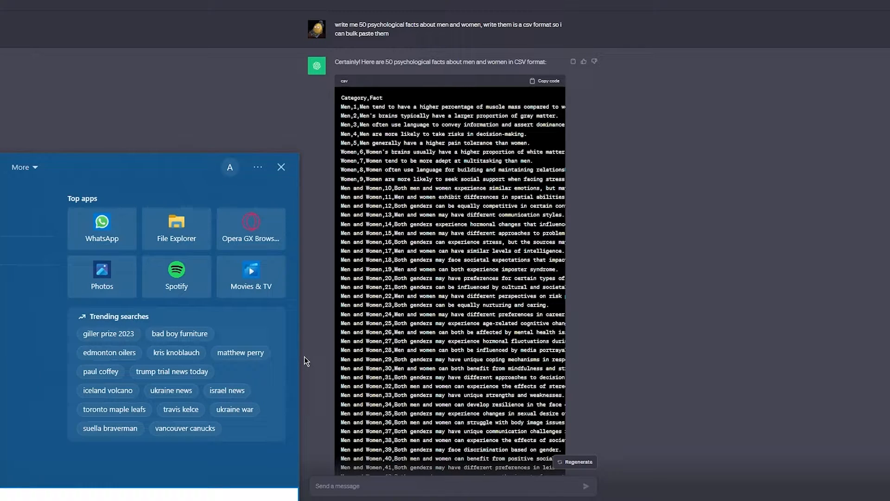
{"action": "type", "text": "excel"}
{"action": "key", "text": "Return"}
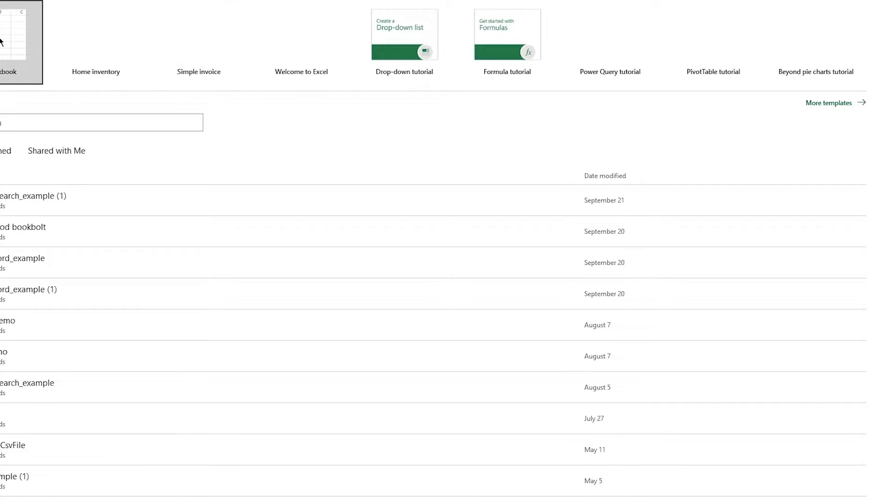
{"action": "left_click", "coordinate": [499, 101]}
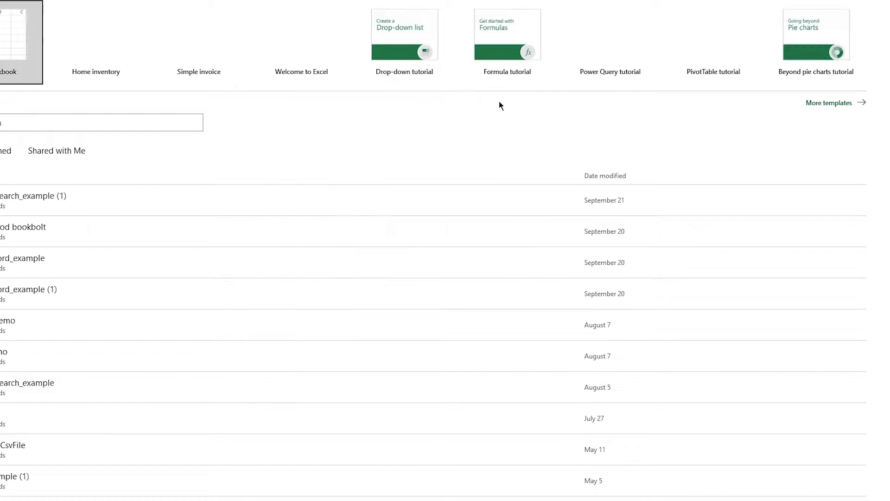
{"action": "left_click", "coordinate": [2, 28]}
{"action": "left_click", "coordinate": [2, 27]}
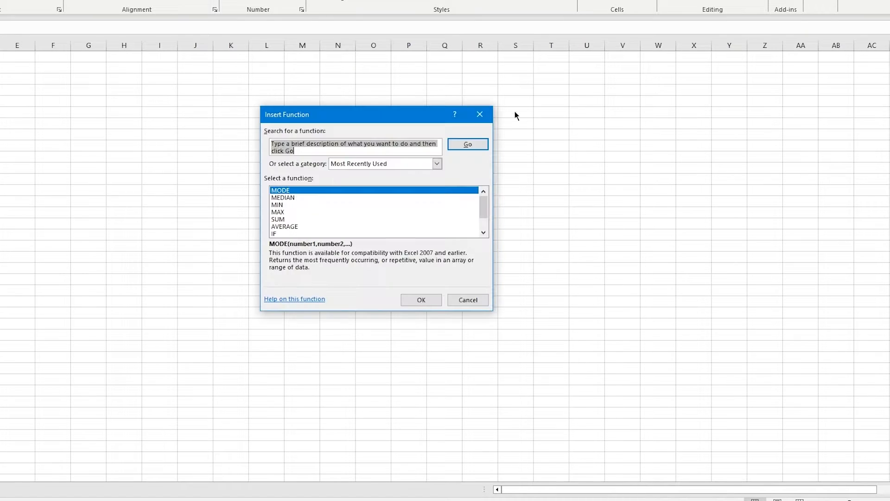
{"action": "left_click", "coordinate": [482, 115]}
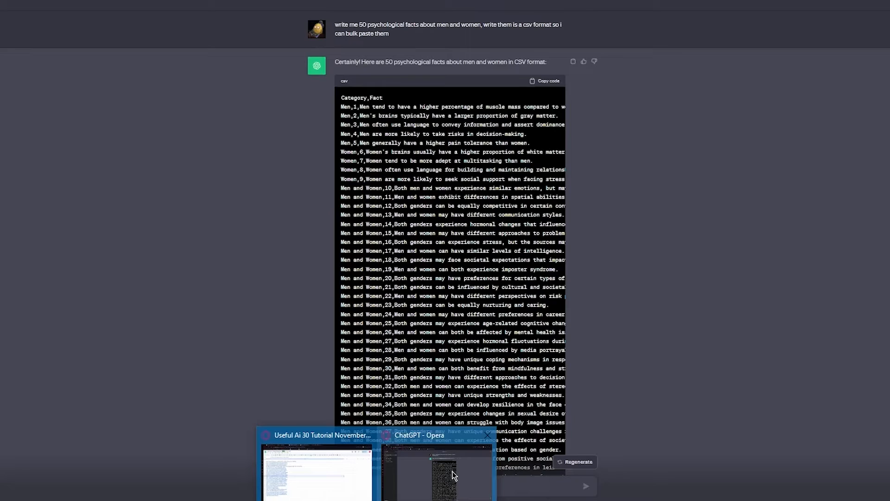
Step: Copy the generated CSV code from ChatGPT and paste it into the first cell of the Excel sheet
{"action": "left_click", "coordinate": [452, 471]}
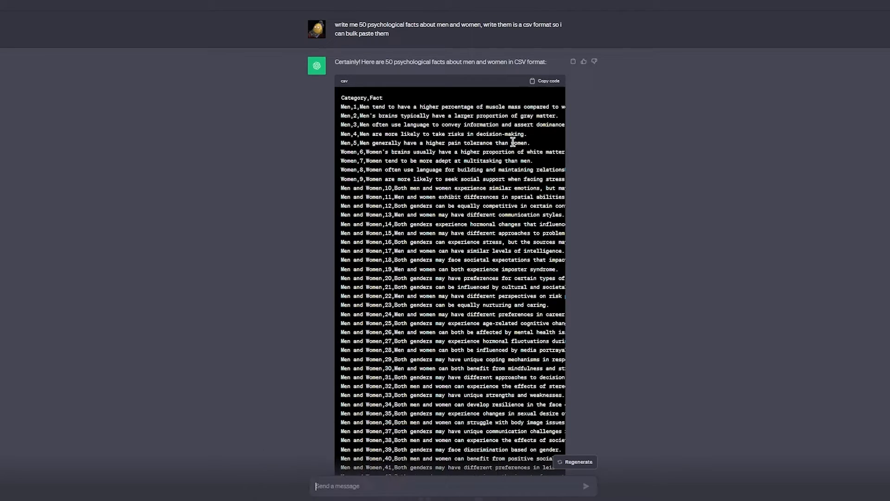
{"action": "left_click", "coordinate": [545, 81]}
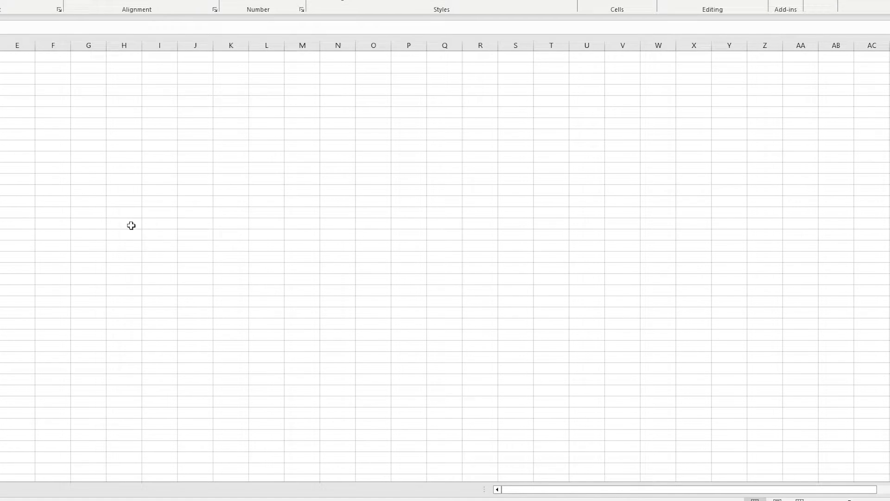
{"action": "right_click", "coordinate": [10, 56]}
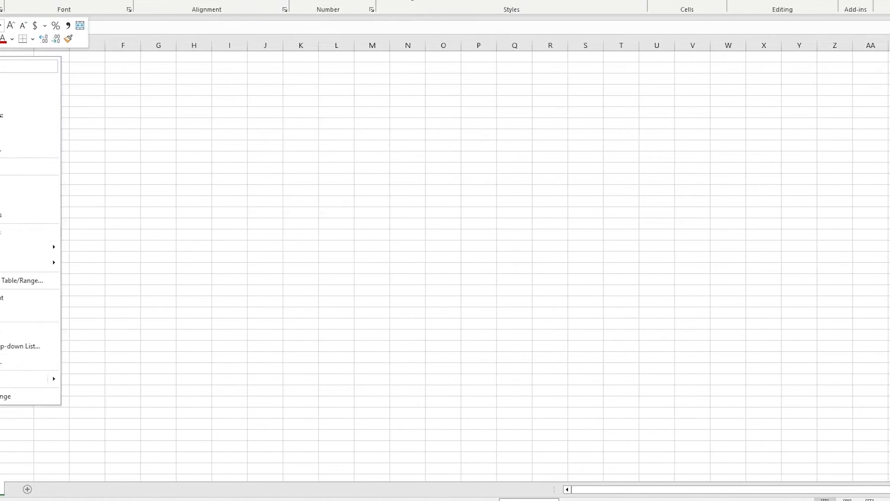
{"action": "left_click", "coordinate": [37, 132]}
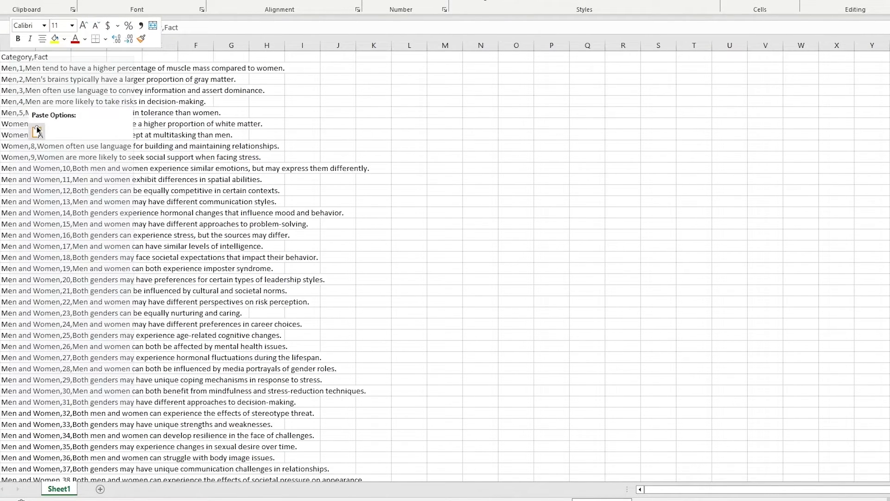
Step: Check the pasted facts in the sheet from the Category,Fact header down to the end of the list
{"action": "left_click_drag", "start_coordinate": [247, 78], "coordinate": [24, 74]}
{"action": "left_click", "coordinate": [25, 75]}
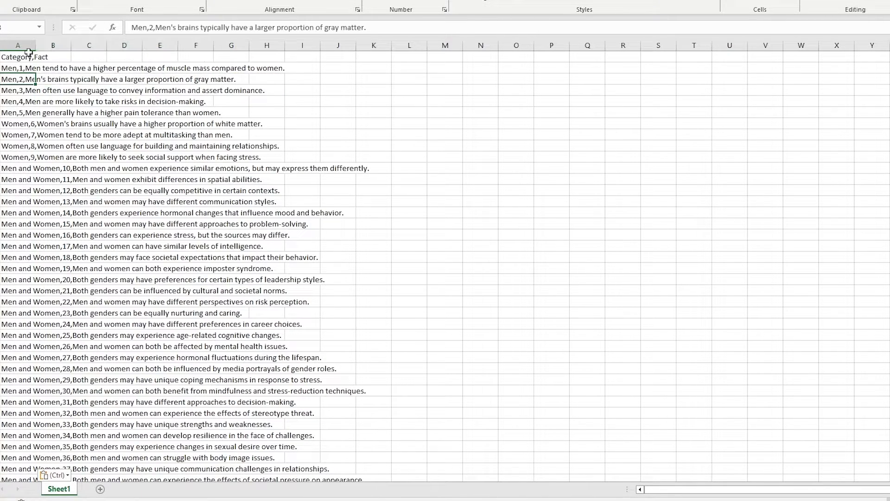
{"action": "left_click", "coordinate": [30, 58]}
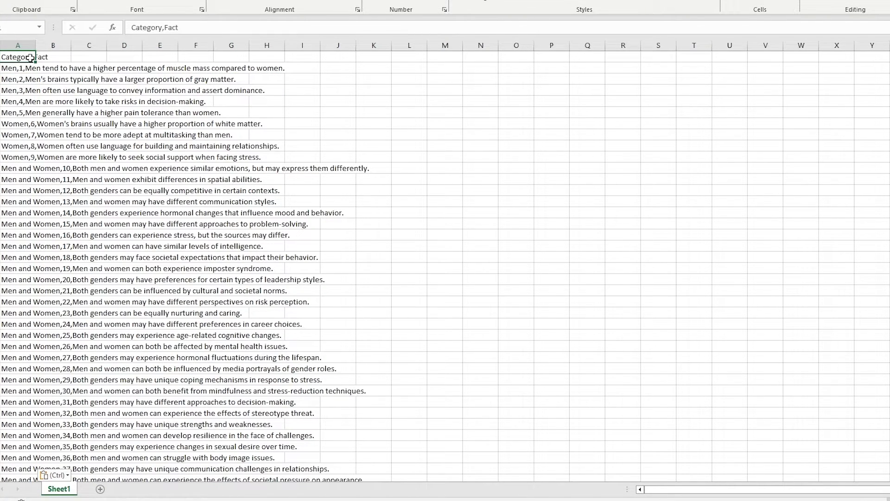
{"action": "left_click", "coordinate": [321, 119]}
{"action": "scroll", "coordinate": [210, 232], "scroll_direction": "down", "scroll_amount": 6}
{"action": "scroll", "coordinate": [209, 241], "scroll_direction": "down", "scroll_amount": 8}
{"action": "scroll", "coordinate": [210, 240], "scroll_direction": "up", "scroll_amount": 14}
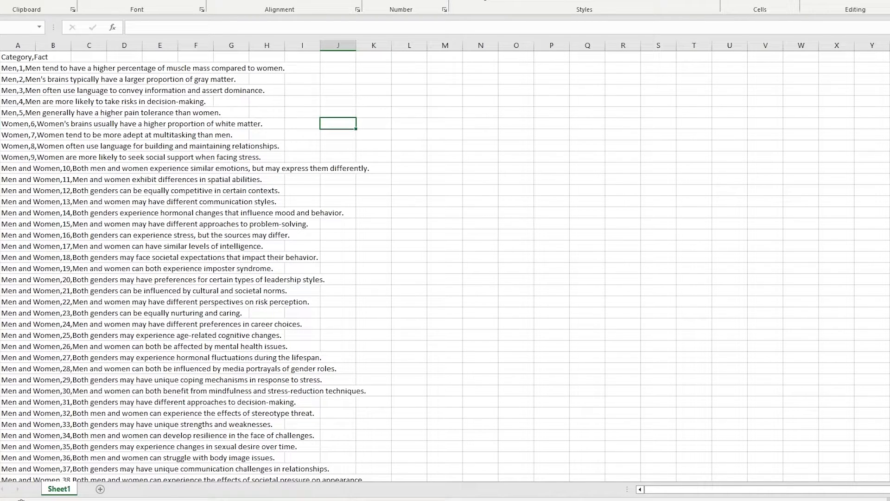
Step: Save the workbook as Book1 in the Downloads folder, replacing the existing file
{"action": "key", "text": "ctrl+s"}
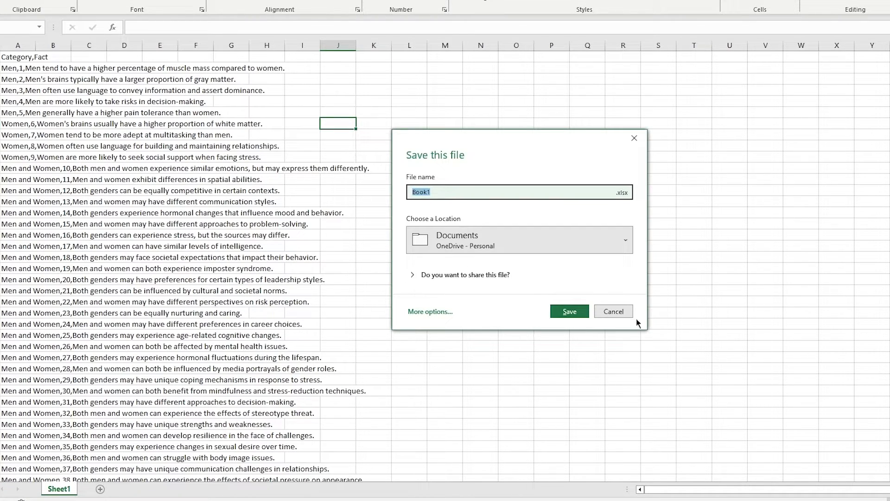
{"action": "left_click", "coordinate": [516, 245]}
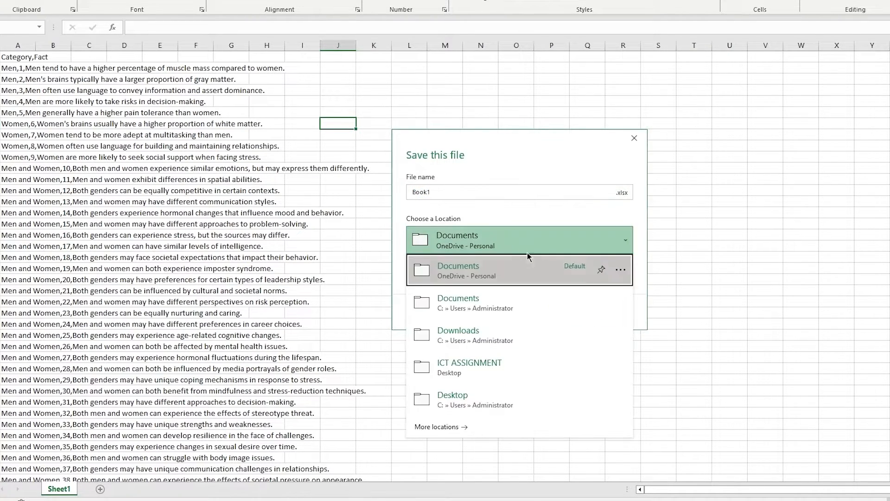
{"action": "left_click", "coordinate": [497, 335]}
{"action": "left_click", "coordinate": [573, 315]}
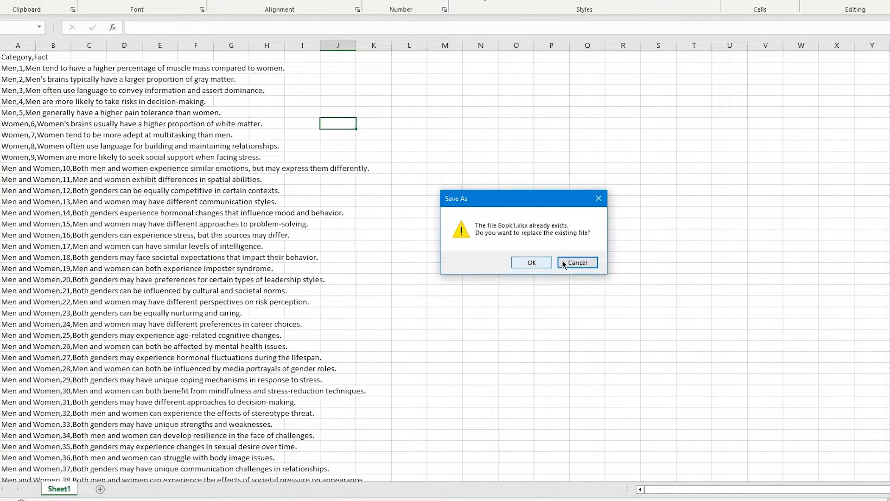
{"action": "left_click", "coordinate": [525, 264]}
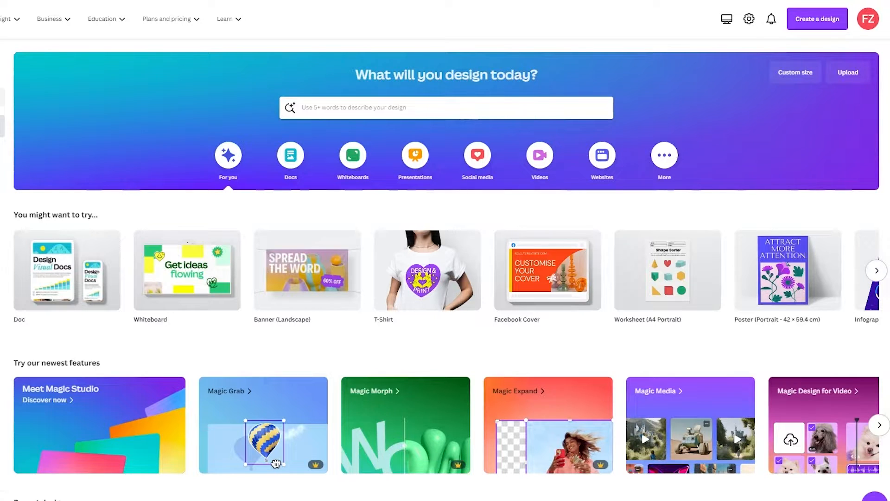
Step: Show the Videos category on the Canva home page and browse its video templates
{"action": "left_click", "coordinate": [537, 163]}
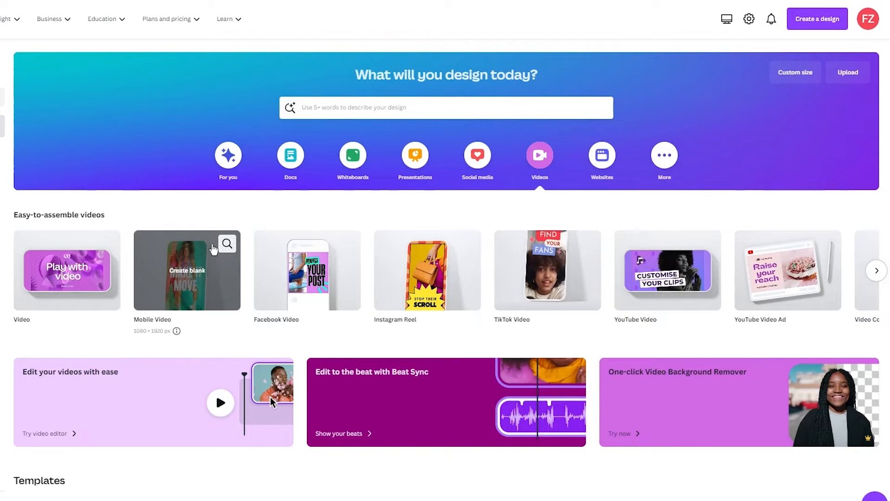
{"action": "scroll", "coordinate": [213, 253], "scroll_direction": "down", "scroll_amount": 10}
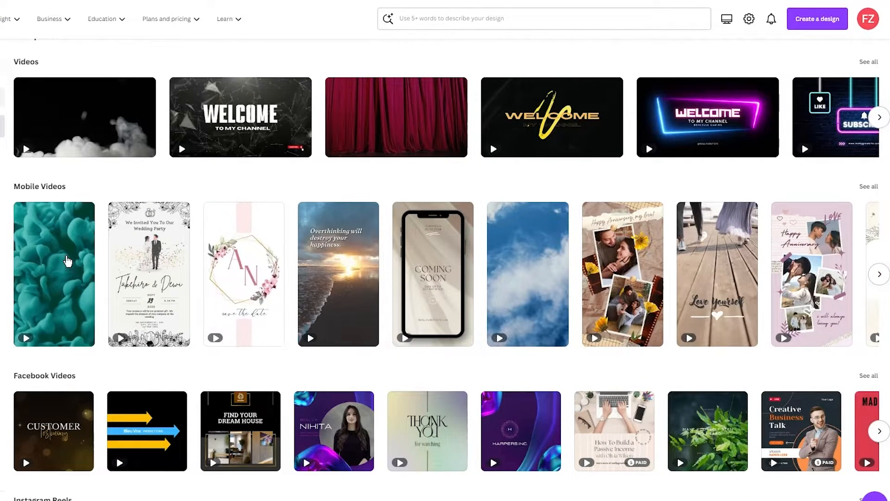
{"action": "scroll", "coordinate": [68, 262], "scroll_direction": "up", "scroll_amount": 10}
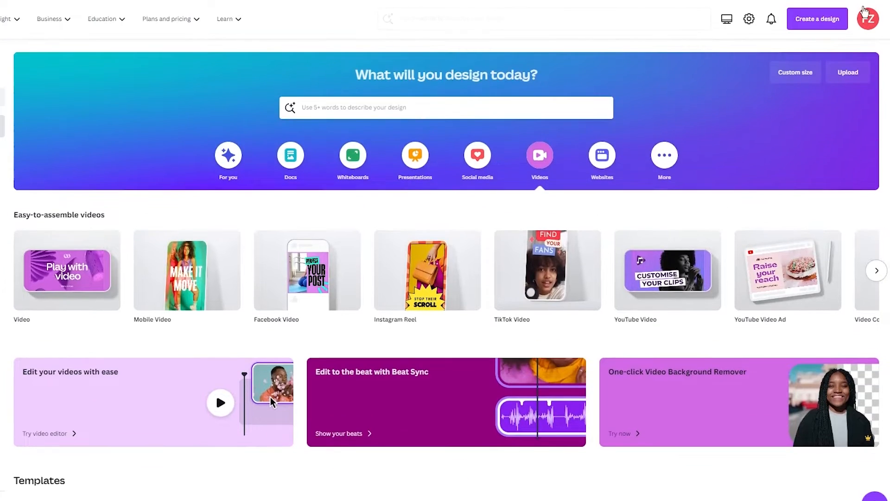
{"action": "left_click", "coordinate": [811, 20]}
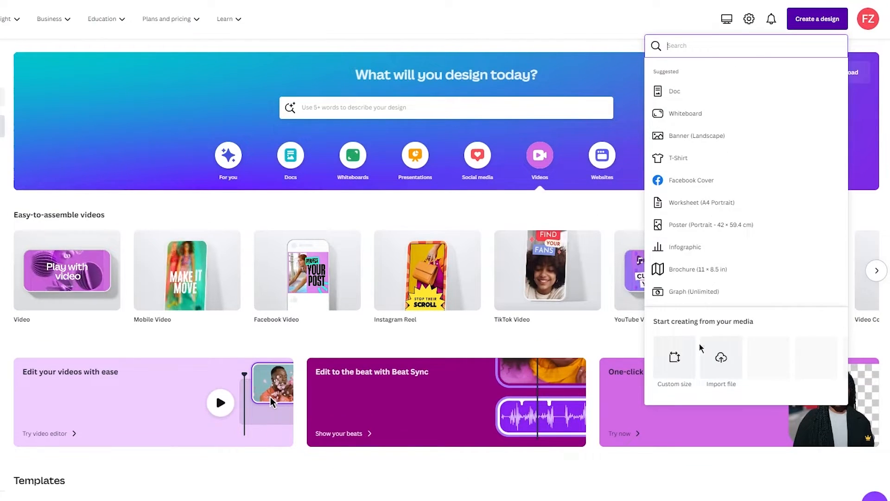
{"action": "left_click", "coordinate": [677, 352]}
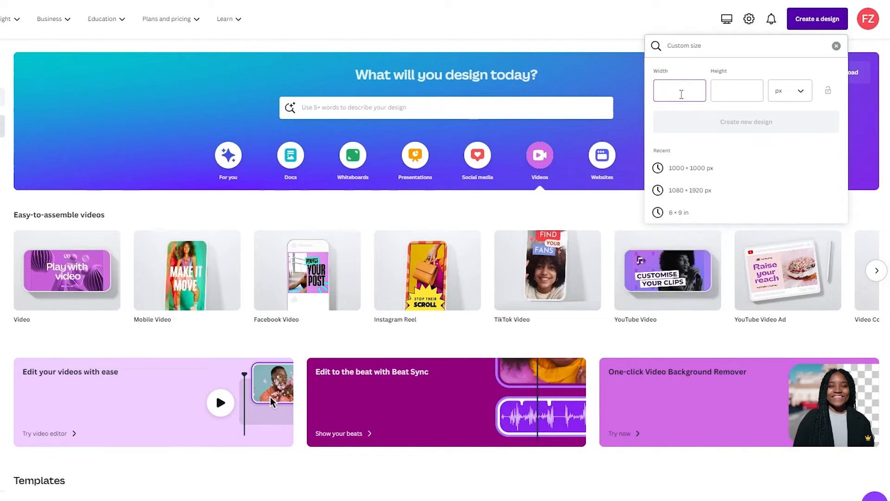
{"action": "type", "text": "1080"}
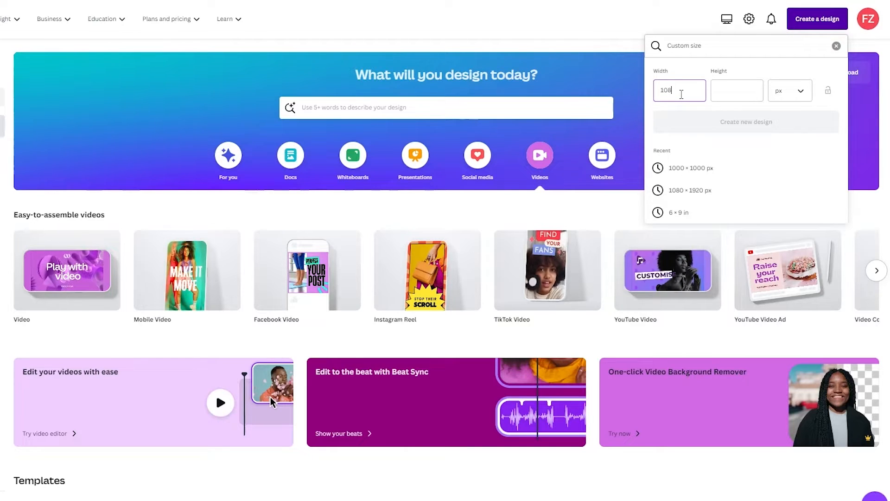
{"action": "left_click", "coordinate": [748, 98]}
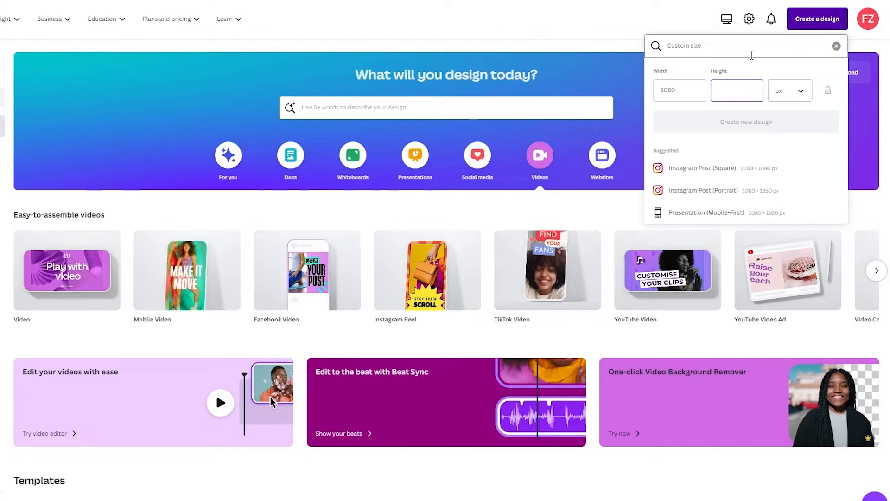
{"action": "type", "text": "1920"}
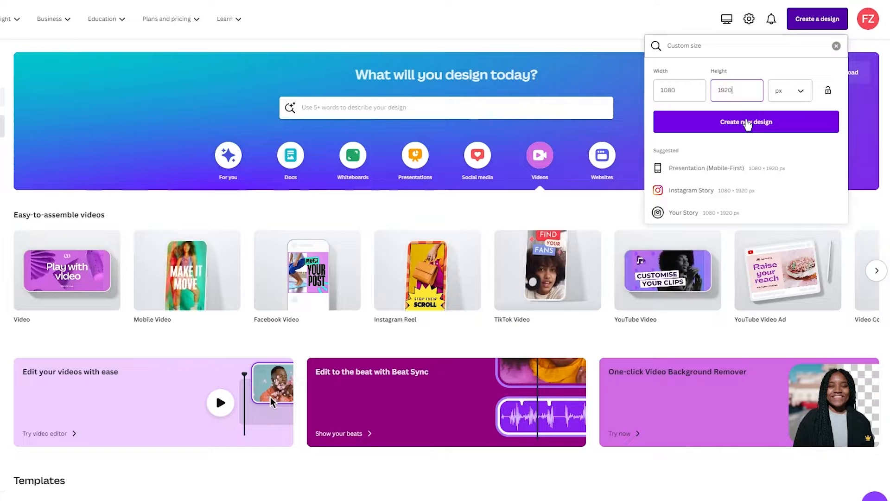
{"action": "left_click", "coordinate": [296, 204]}
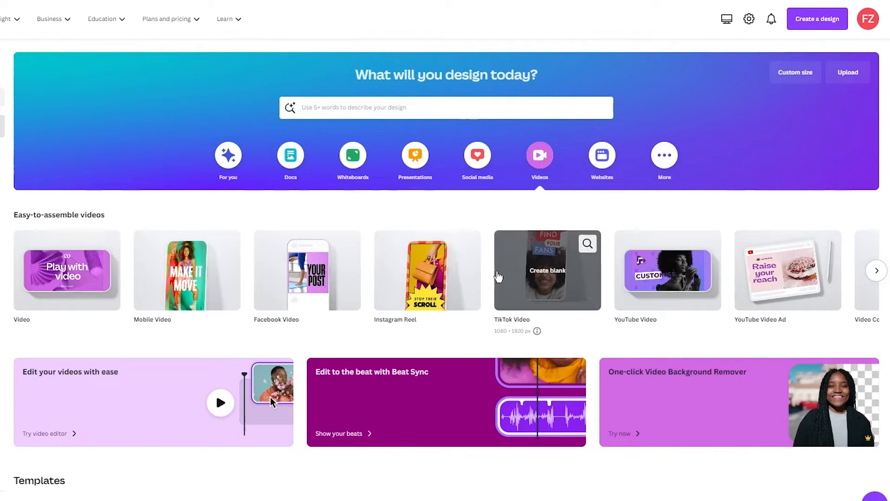
Step: Create a blank Mobile Video design and search its templates for "sunset"
{"action": "left_click", "coordinate": [452, 276]}
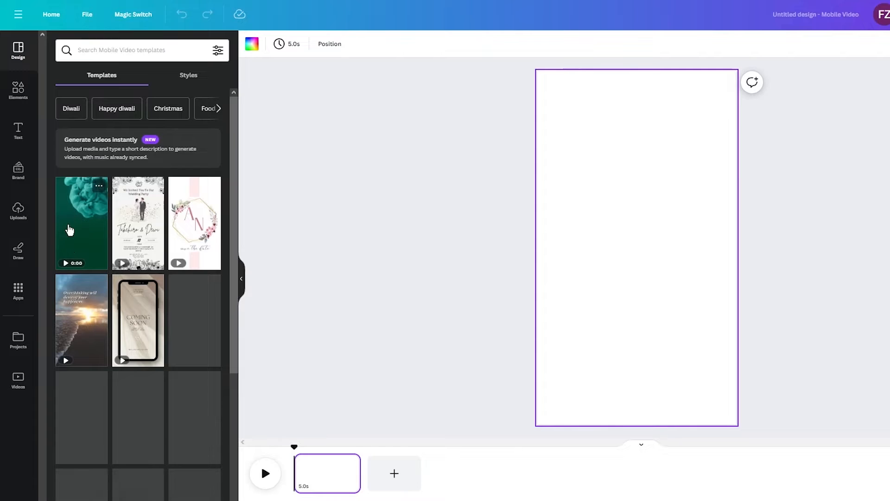
{"action": "left_click", "coordinate": [87, 59]}
{"action": "type", "text": "sun"}
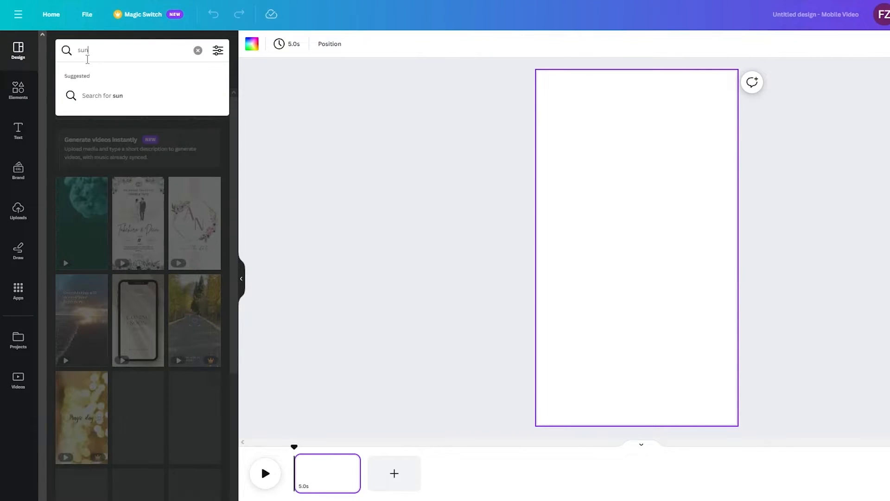
{"action": "type", "text": "set"}
{"action": "key", "text": "Return"}
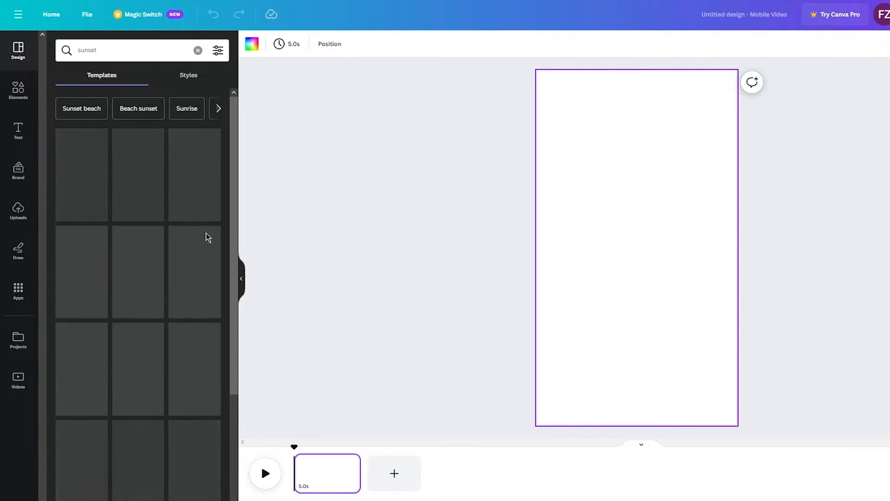
Step: Apply the White and Orange Sunset Motivation Mobile Video template to the blank page
{"action": "left_click_drag", "start_coordinate": [231, 222], "coordinate": [238, 115]}
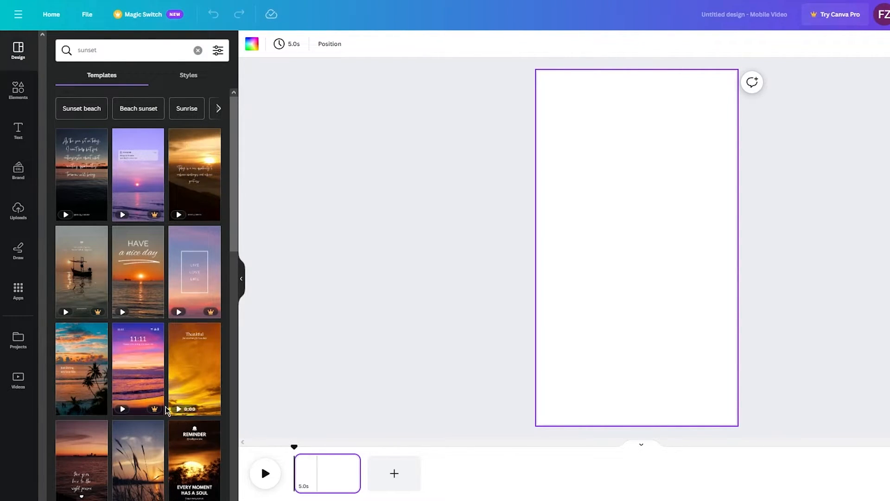
{"action": "scroll", "coordinate": [159, 392], "scroll_direction": "down", "scroll_amount": 5}
{"action": "left_click_drag", "start_coordinate": [199, 183], "coordinate": [578, 171]}
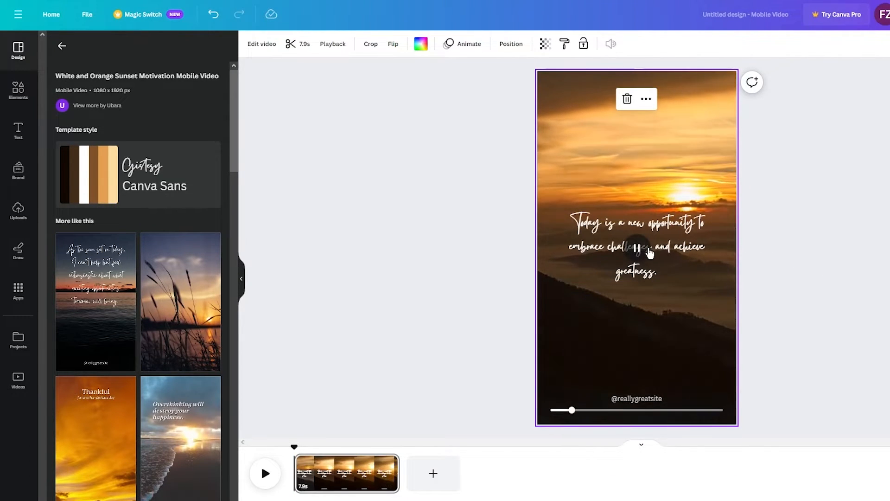
{"action": "left_click", "coordinate": [689, 239]}
{"action": "key", "text": "Delete"}
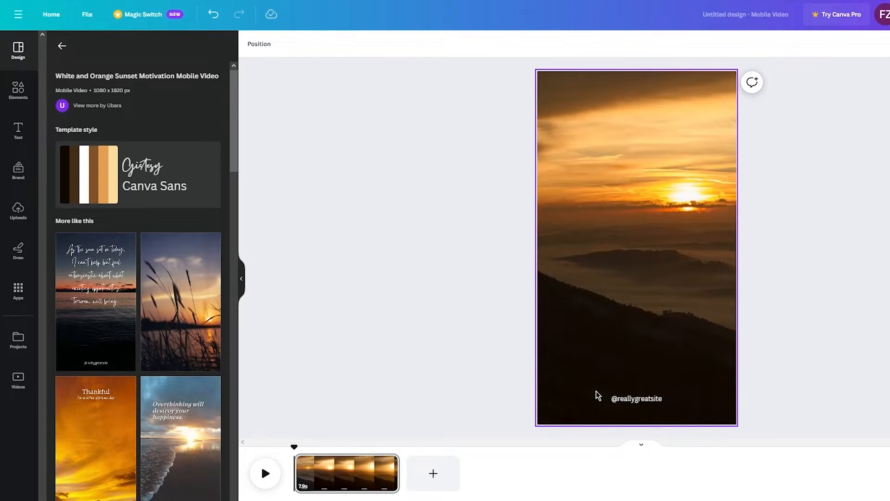
{"action": "left_click", "coordinate": [649, 400]}
{"action": "key", "text": "Delete"}
Step: Reposition the background video within its crop frame so the sun sits near the page's horizontal centre
{"action": "double_click", "coordinate": [650, 266]}
{"action": "left_click_drag", "start_coordinate": [668, 143], "coordinate": [616, 265]}
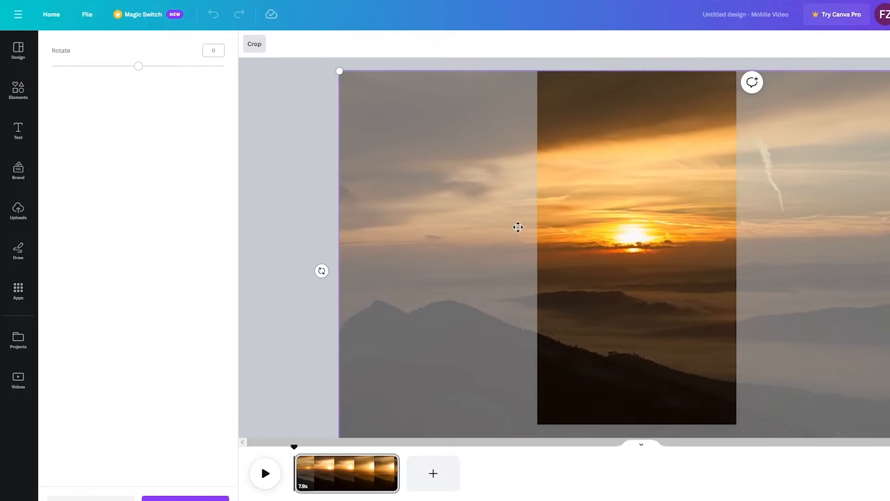
{"action": "left_click", "coordinate": [302, 218]}
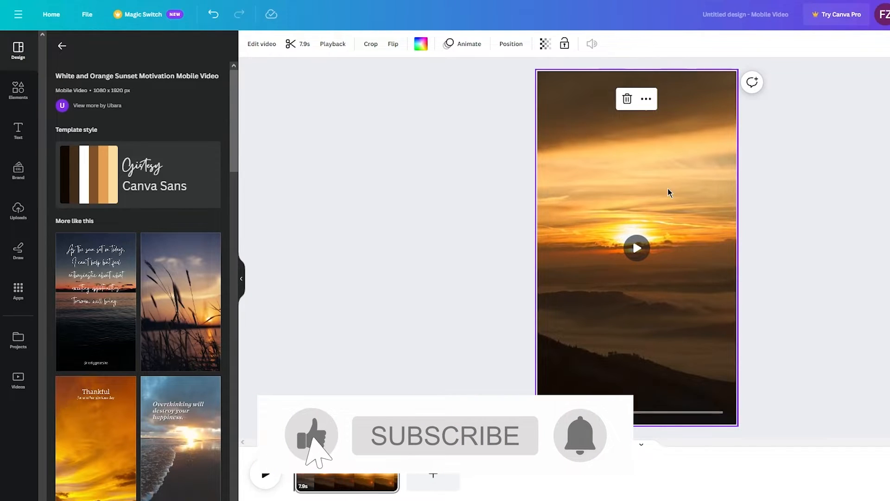
Step: Try adjusting the transparency of the sunset background video
{"action": "left_click", "coordinate": [746, 164]}
{"action": "left_click", "coordinate": [598, 112]}
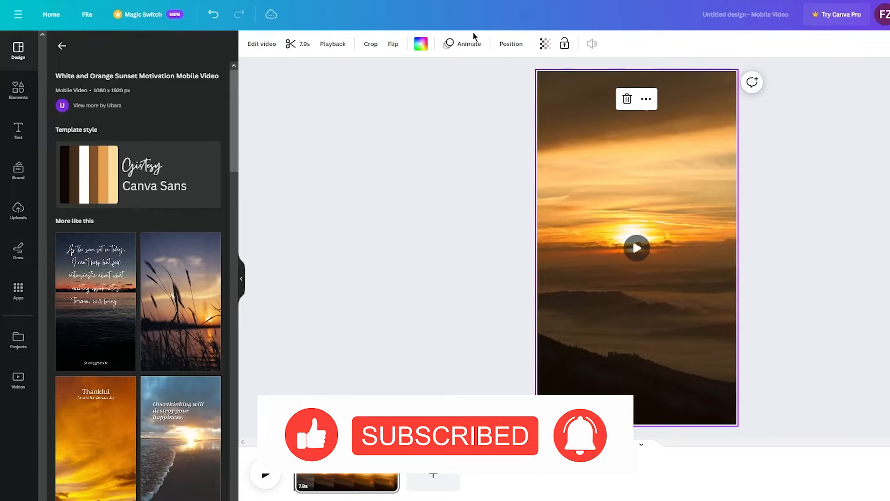
{"action": "left_click", "coordinate": [545, 43]}
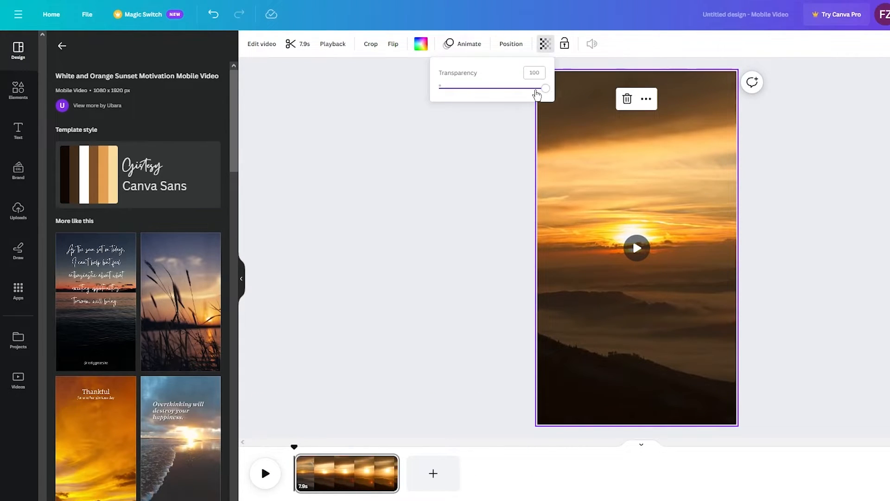
{"action": "left_click_drag", "start_coordinate": [538, 89], "coordinate": [594, 99]}
{"action": "left_click", "coordinate": [843, 141]}
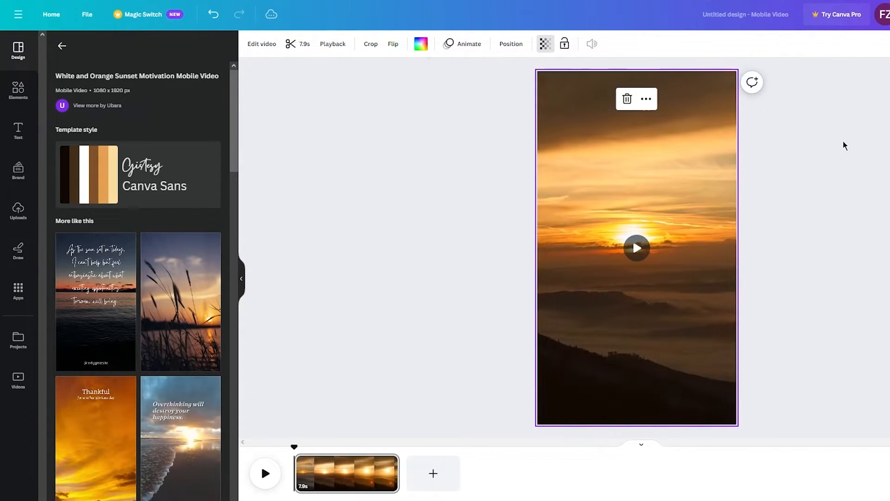
{"action": "left_click", "coordinate": [597, 126]}
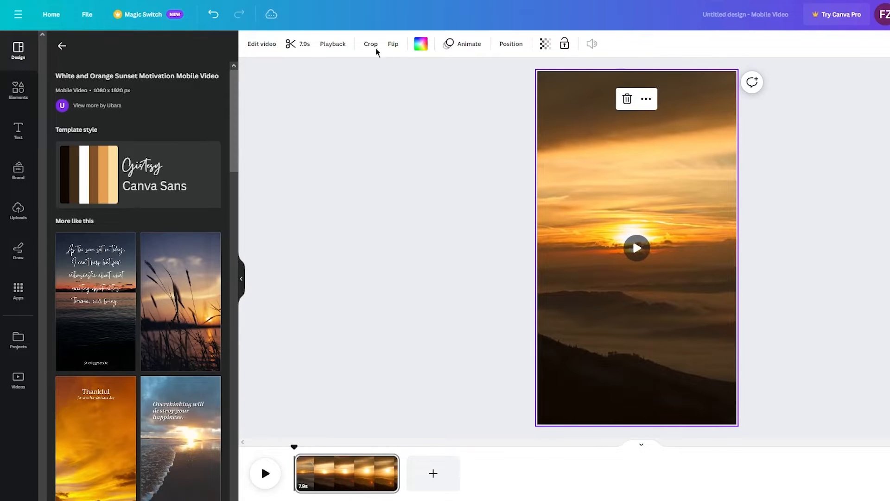
Step: Browse the filters and adjustment options offered for the sunset background video
{"action": "left_click", "coordinate": [267, 47]}
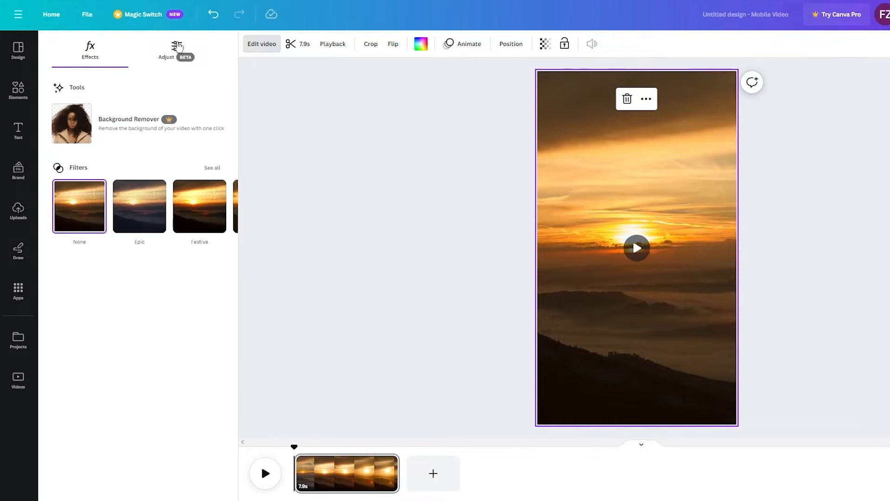
{"action": "left_click", "coordinate": [178, 46]}
{"action": "left_click", "coordinate": [91, 48]}
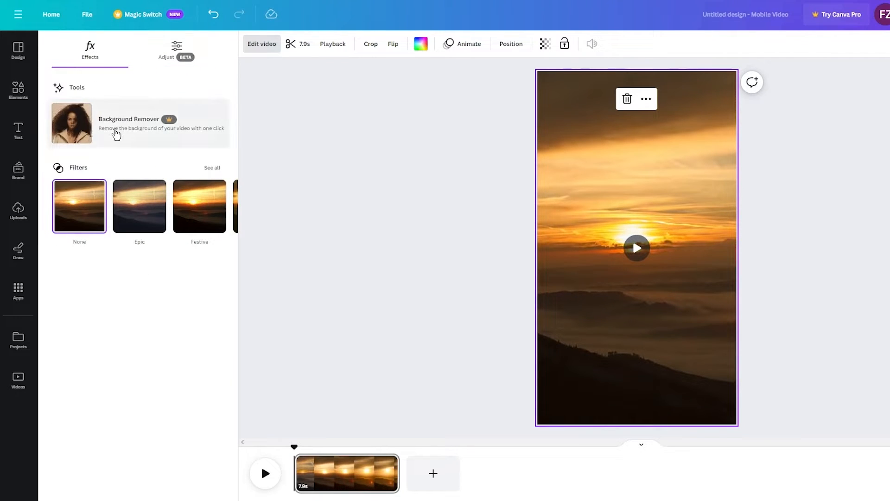
{"action": "left_click", "coordinate": [220, 205]}
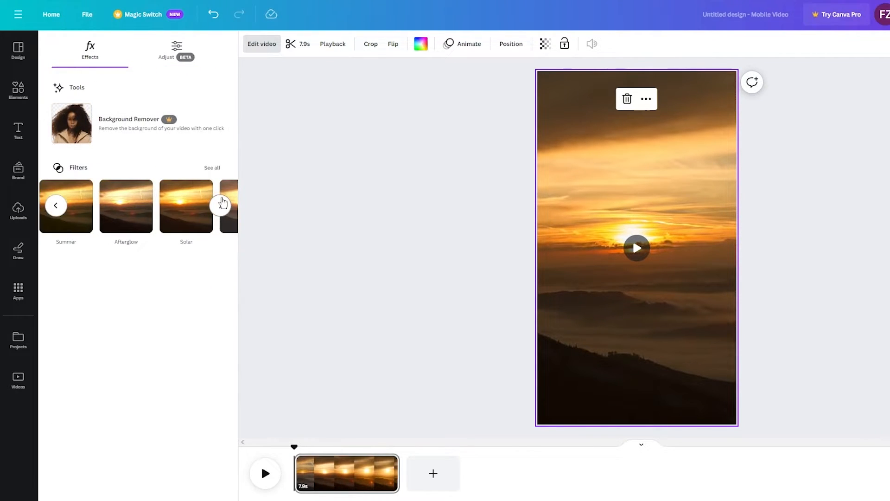
{"action": "left_click", "coordinate": [221, 205]}
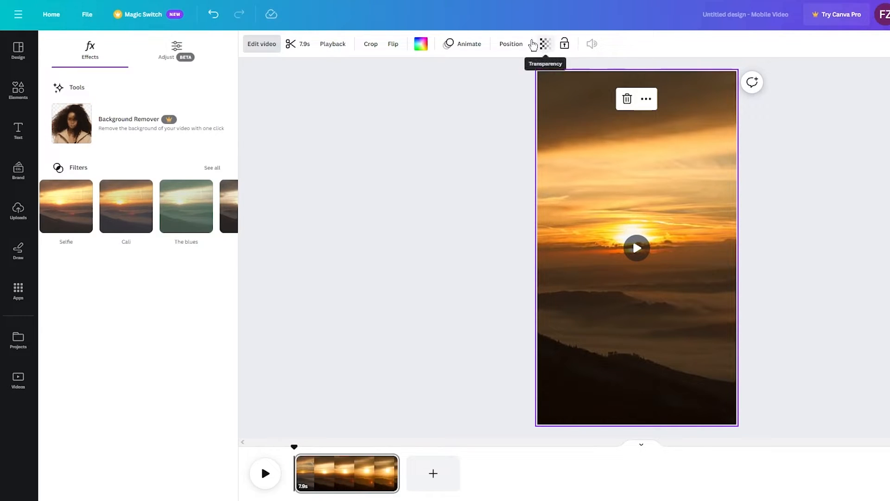
{"action": "left_click", "coordinate": [449, 146]}
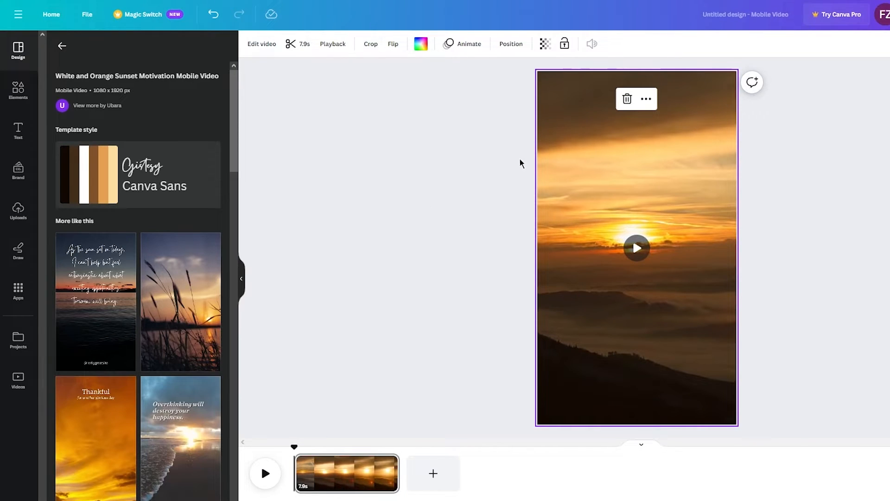
{"action": "left_click", "coordinate": [461, 155]}
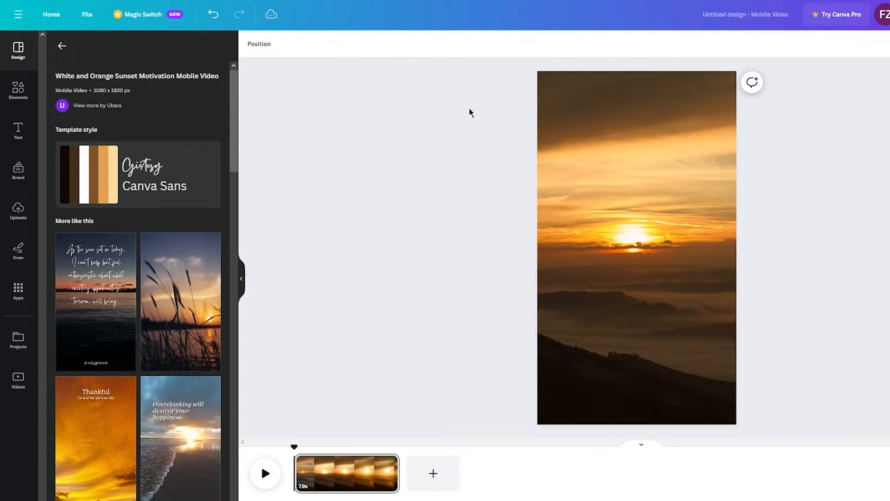
Step: Review the background video's light, color and texture adjustments and try out the Vignette setting
{"action": "left_click", "coordinate": [603, 134]}
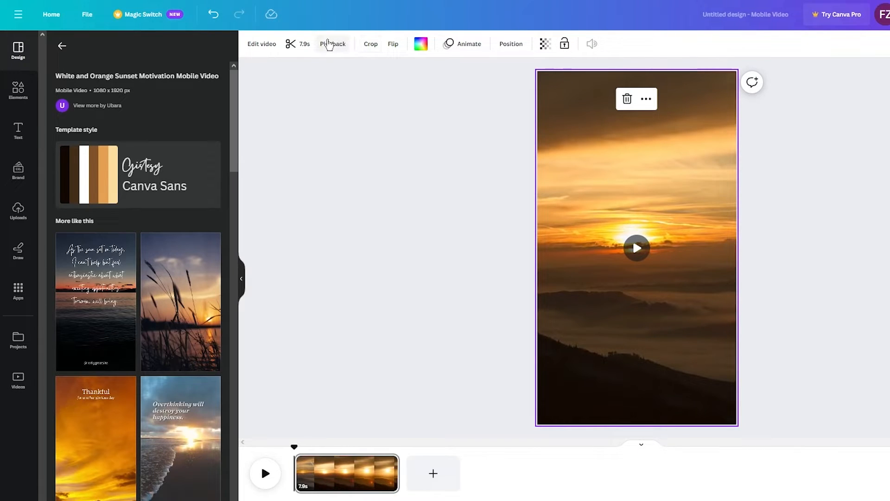
{"action": "left_click", "coordinate": [422, 45]}
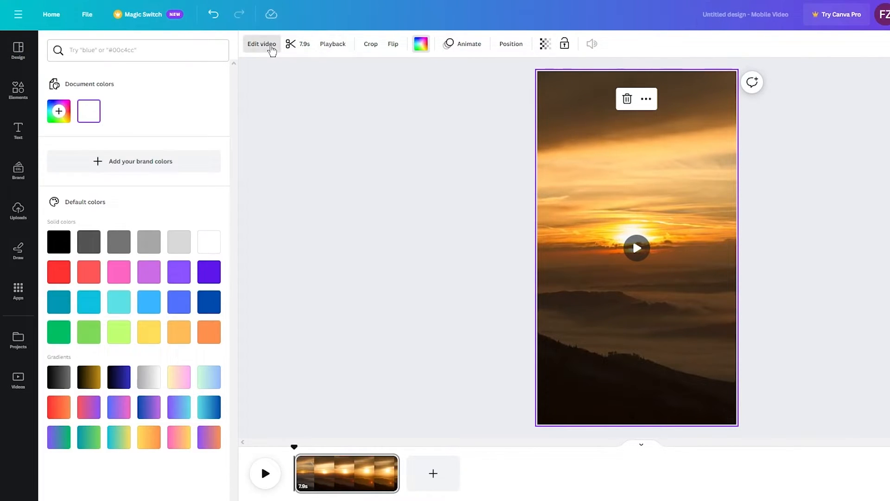
{"action": "left_click", "coordinate": [271, 49]}
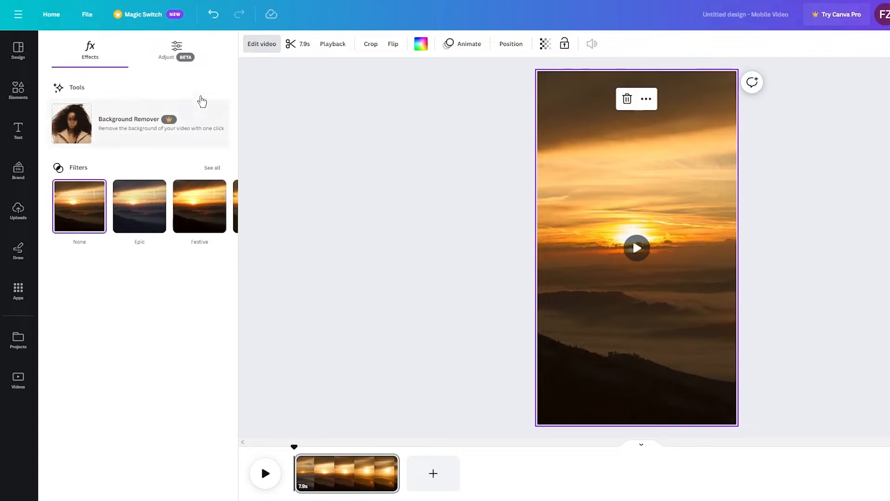
{"action": "left_click", "coordinate": [187, 62]}
{"action": "scroll", "coordinate": [163, 181], "scroll_direction": "down", "scroll_amount": 2}
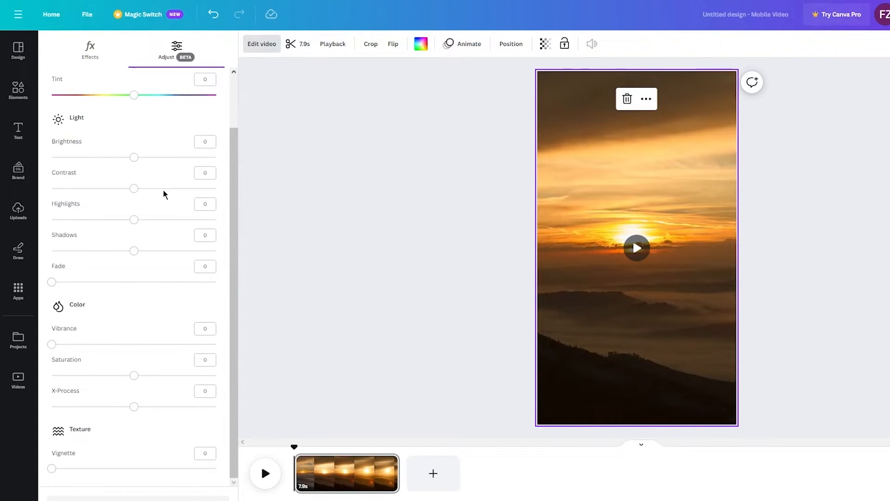
{"action": "scroll", "coordinate": [128, 326], "scroll_direction": "up", "scroll_amount": 1}
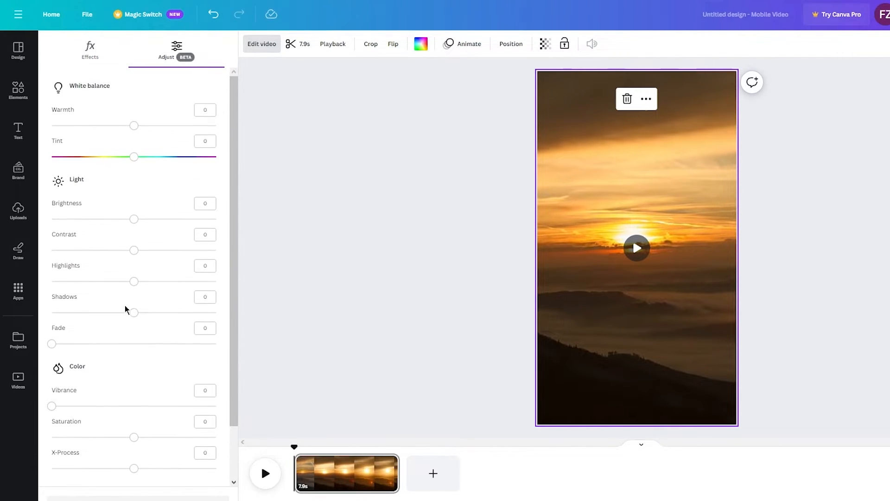
{"action": "scroll", "coordinate": [150, 276], "scroll_direction": "down", "scroll_amount": 1}
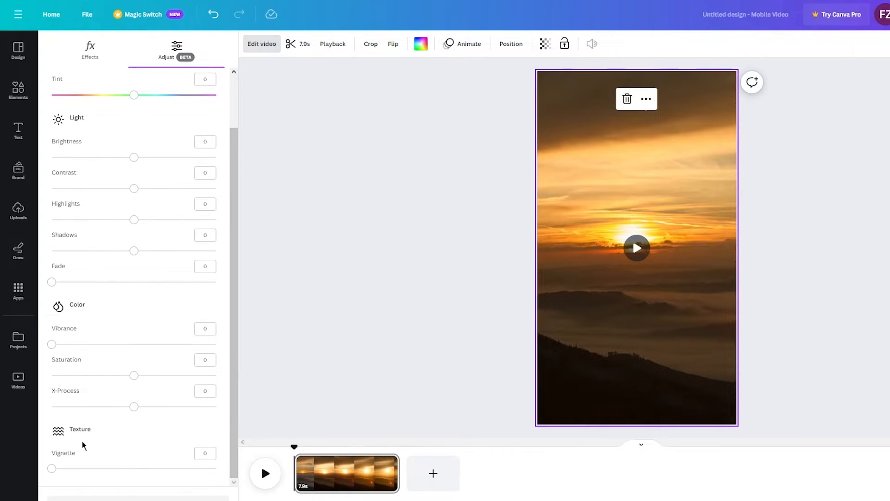
{"action": "left_click_drag", "start_coordinate": [162, 468], "coordinate": [263, 473]}
{"action": "left_click", "coordinate": [854, 250]}
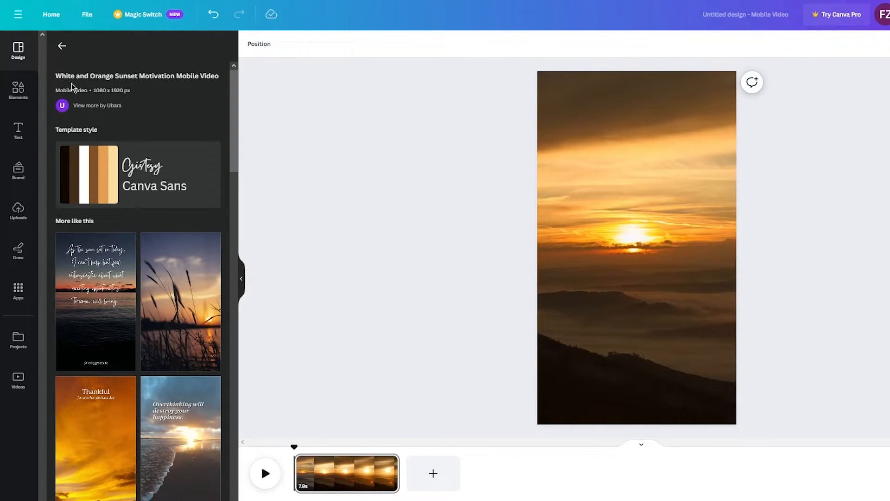
Step: Add a heading reading "Topic" and place it in the upper part of the page above the sun
{"action": "left_click", "coordinate": [23, 127]}
{"action": "left_click", "coordinate": [94, 46]}
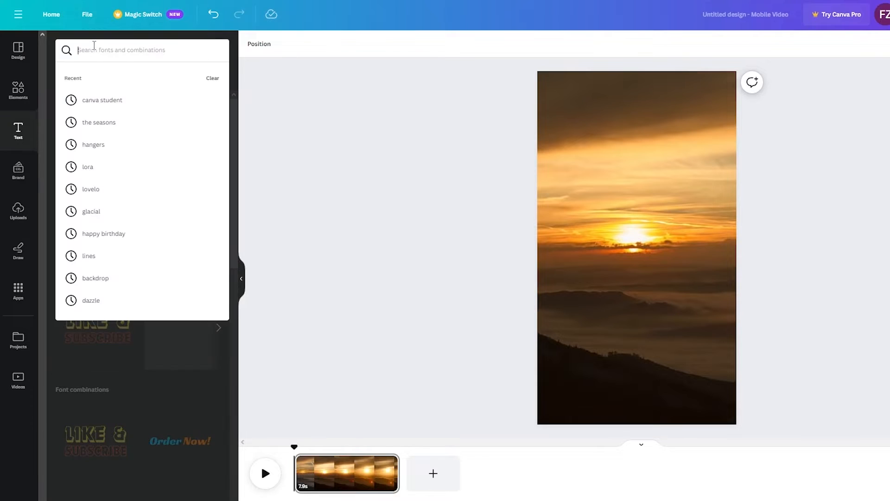
{"action": "left_click", "coordinate": [196, 348]}
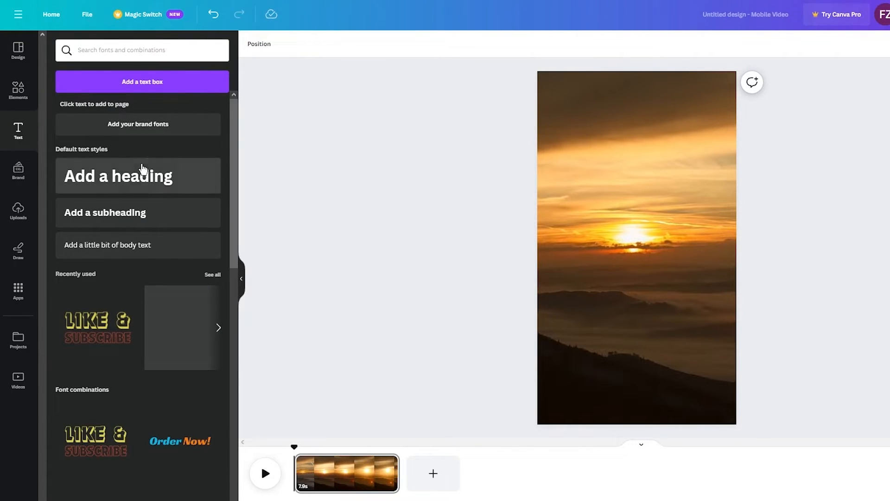
{"action": "left_click", "coordinate": [139, 182]}
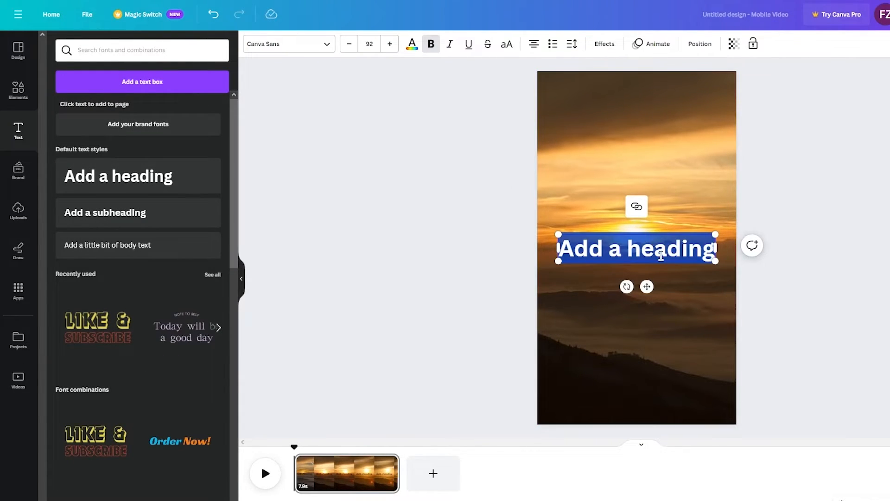
{"action": "type", "text": "Topic"}
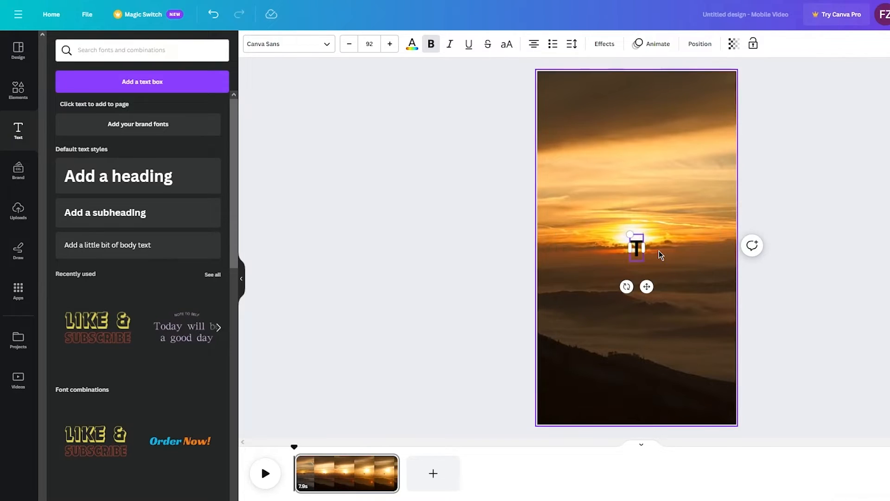
{"action": "left_click", "coordinate": [685, 300]}
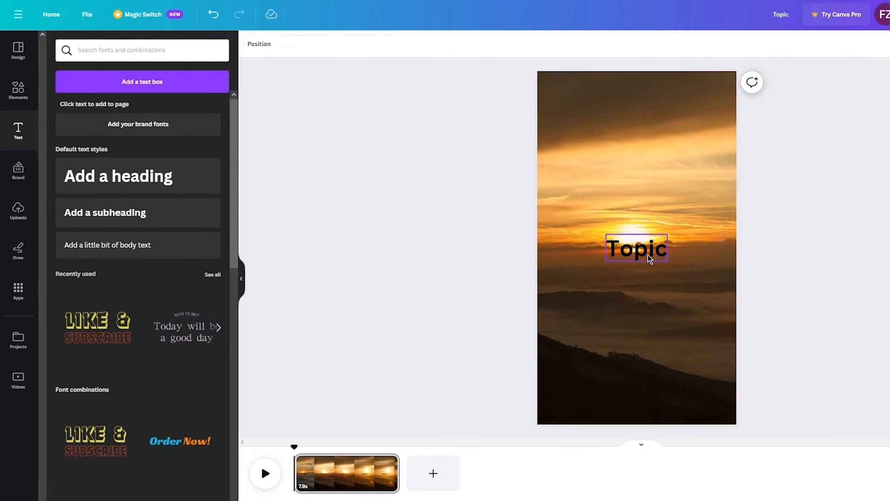
{"action": "left_click_drag", "start_coordinate": [647, 255], "coordinate": [647, 172]}
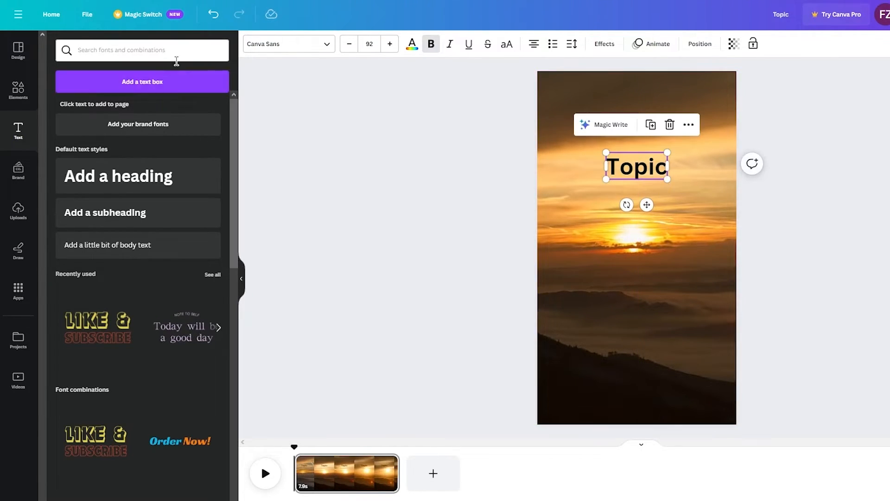
Step: Add a second heading reading "Fact" and place it over the sun, spaced below the "Topic" heading
{"action": "left_click", "coordinate": [165, 169]}
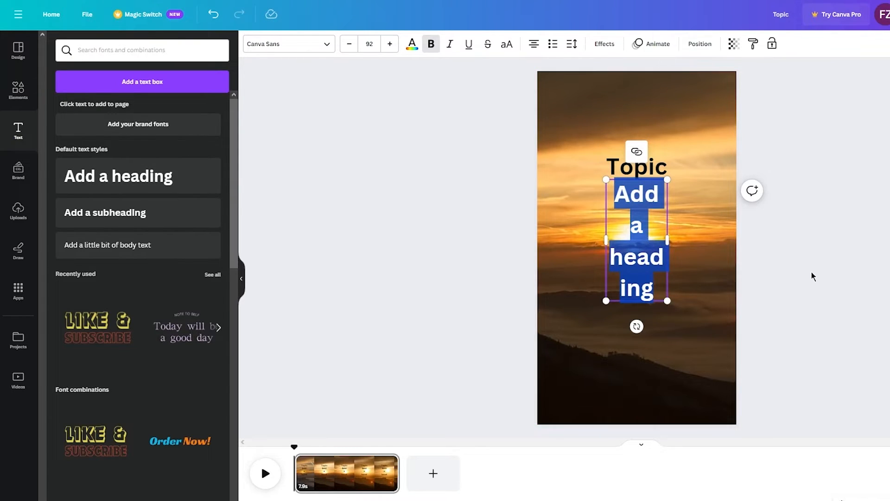
{"action": "type", "text": "F"}
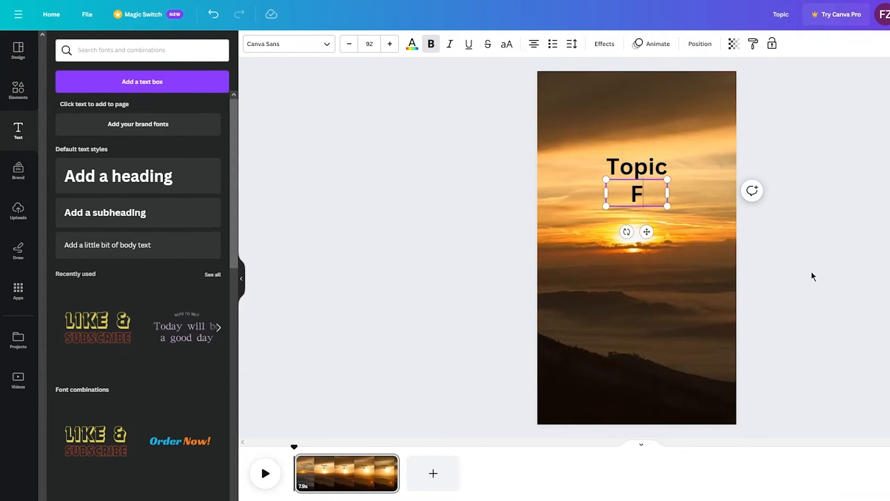
{"action": "type", "text": "act"}
{"action": "left_click", "coordinate": [676, 240]}
{"action": "left_click_drag", "start_coordinate": [642, 191], "coordinate": [642, 241]}
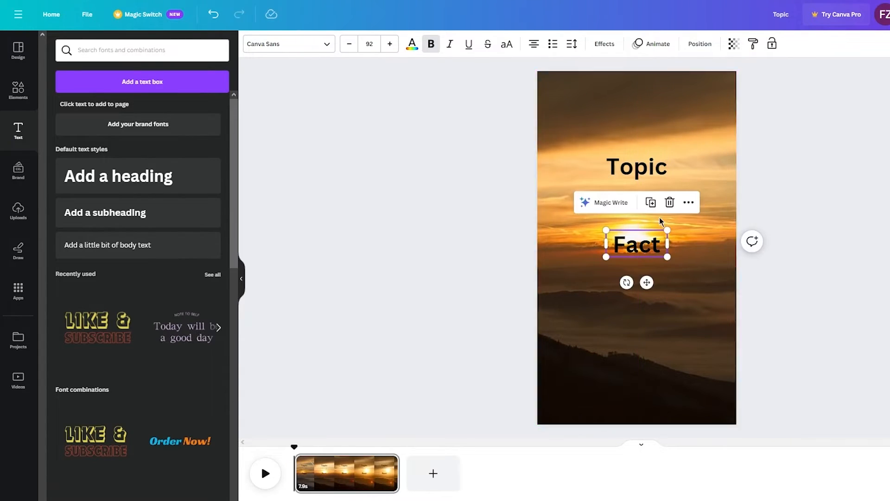
Step: Change the text color of both the "Topic" and "Fact" headings to white
{"action": "left_click", "coordinate": [636, 176]}
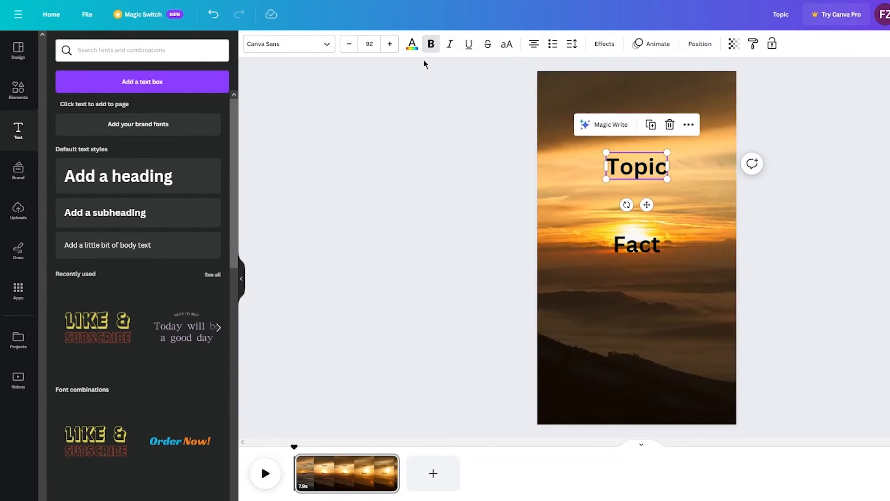
{"action": "left_click", "coordinate": [408, 48]}
{"action": "left_click", "coordinate": [122, 111]}
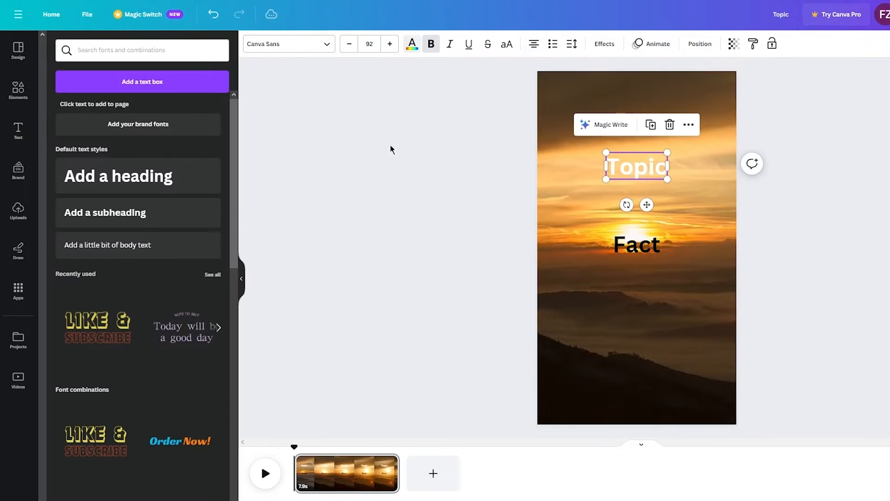
{"action": "left_click", "coordinate": [657, 249]}
{"action": "left_click", "coordinate": [411, 48]}
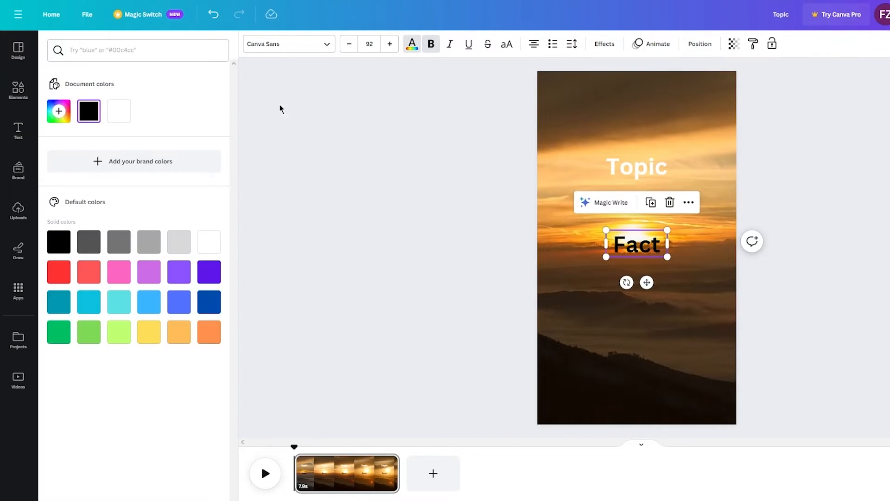
{"action": "left_click", "coordinate": [122, 118]}
{"action": "left_click", "coordinate": [425, 204]}
Step: Apply the Outline text effect to the "Fact" heading
{"action": "left_click", "coordinate": [636, 245]}
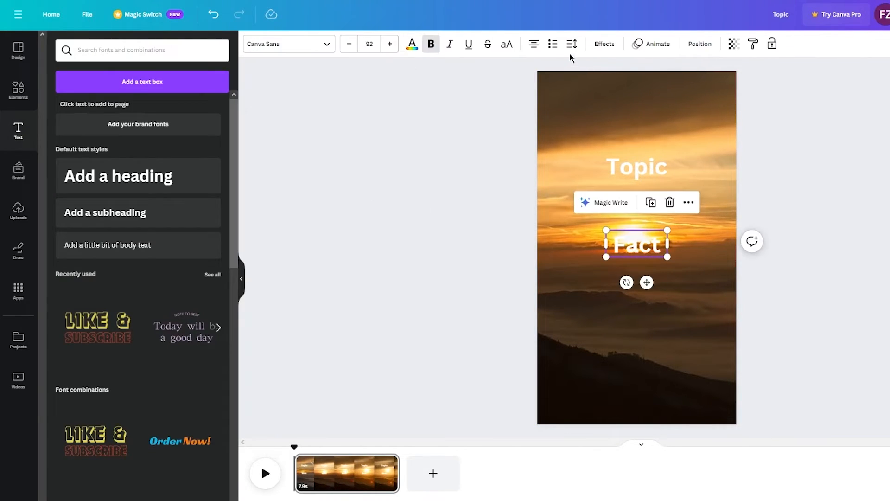
{"action": "left_click", "coordinate": [604, 45]}
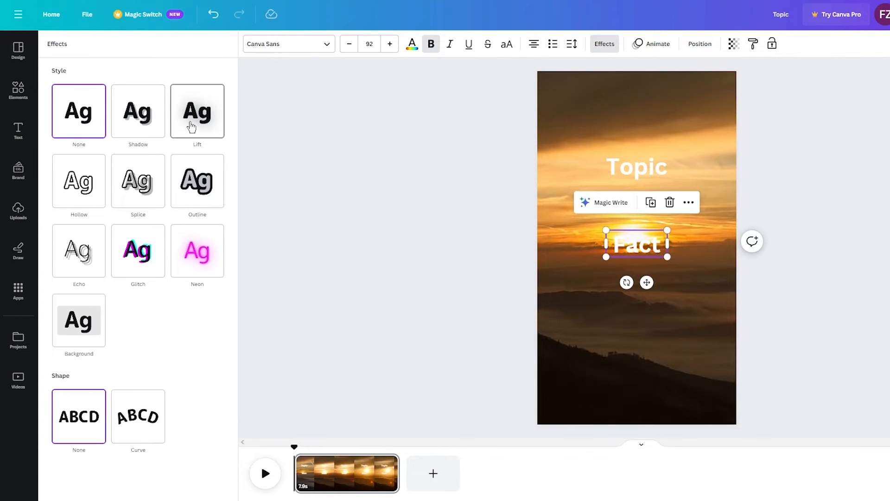
{"action": "left_click", "coordinate": [197, 183]}
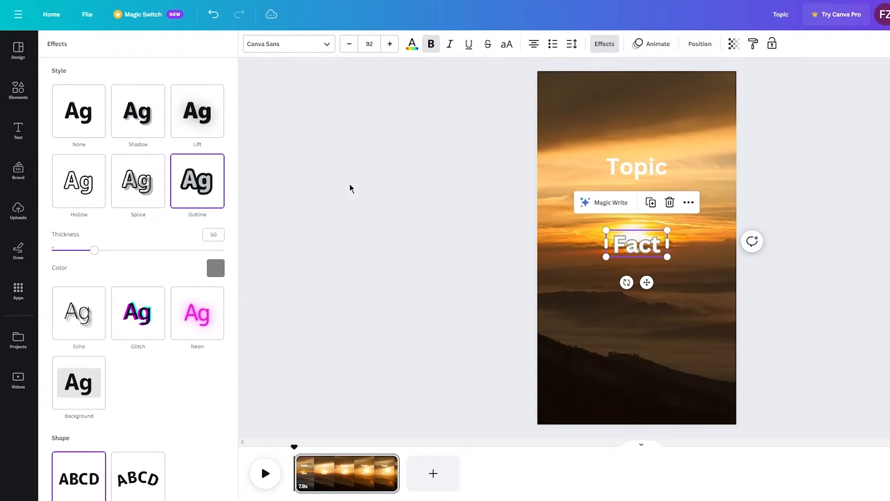
Step: Set the "Fact" heading's outline thickness to 123 and its outline color to black
{"action": "left_click_drag", "start_coordinate": [109, 256], "coordinate": [159, 252]}
{"action": "left_click", "coordinate": [215, 268]}
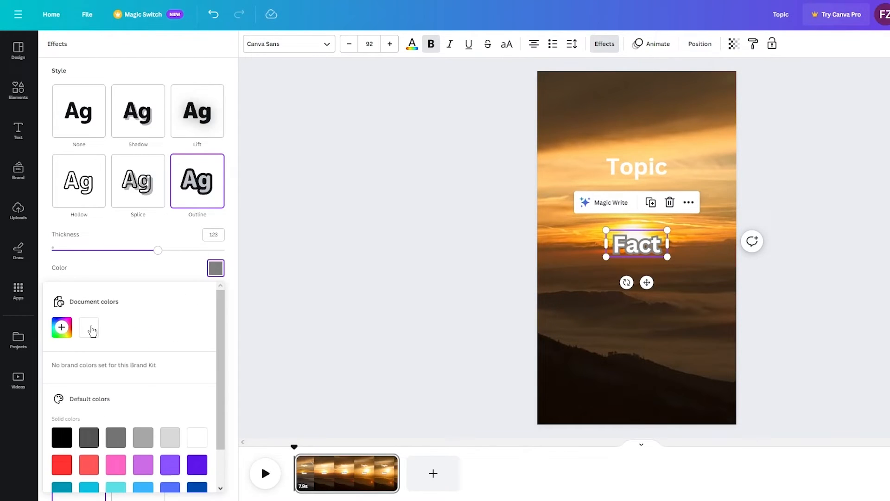
{"action": "left_click", "coordinate": [64, 434]}
{"action": "left_click", "coordinate": [397, 299]}
Step: Apply the Outline text effect to the "Topic" heading, with a black outline color and a thickness of 103
{"action": "left_click", "coordinate": [611, 175]}
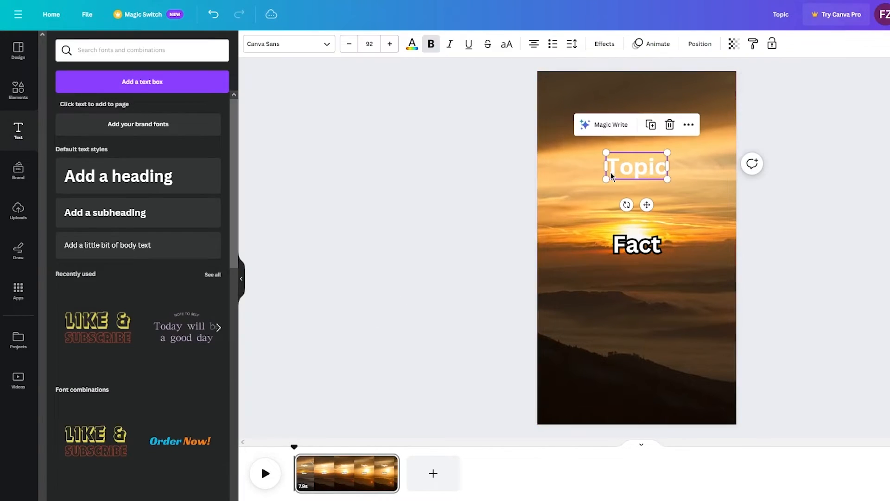
{"action": "left_click", "coordinate": [605, 43]}
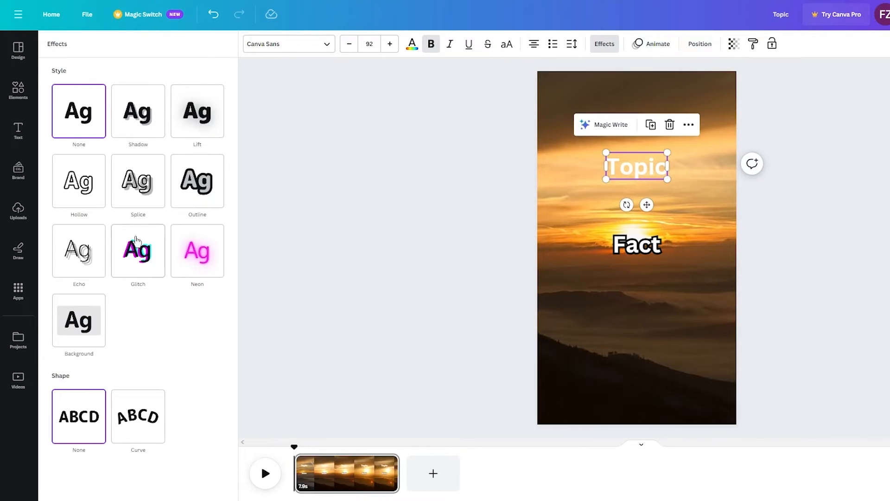
{"action": "left_click", "coordinate": [197, 185]}
{"action": "left_click", "coordinate": [215, 268]}
{"action": "left_click", "coordinate": [62, 435]}
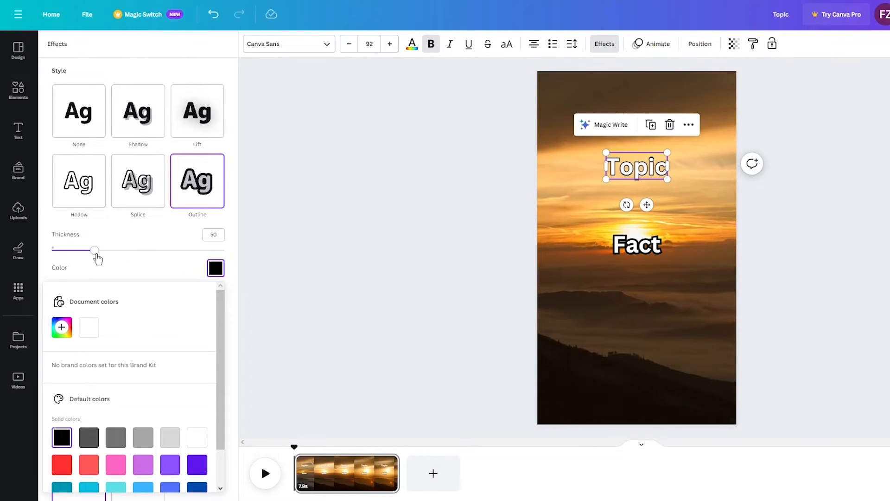
{"action": "left_click", "coordinate": [96, 249]}
{"action": "left_click_drag", "start_coordinate": [91, 252], "coordinate": [139, 251]}
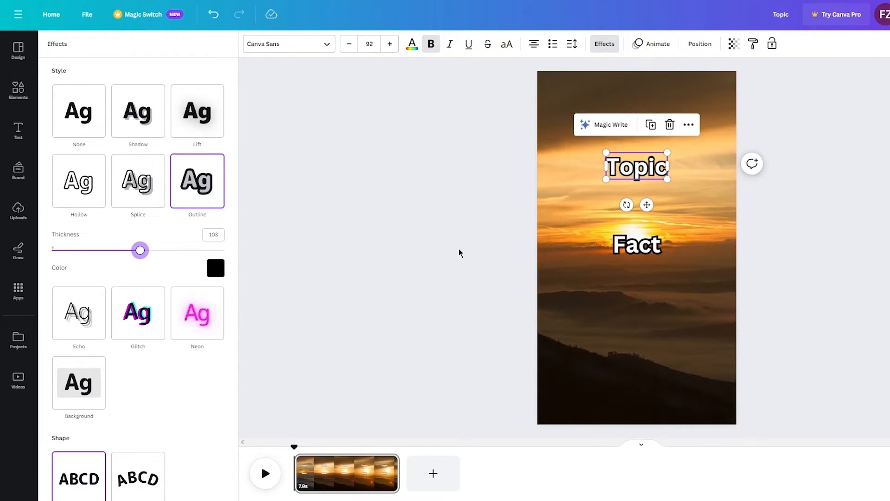
{"action": "left_click", "coordinate": [459, 253]}
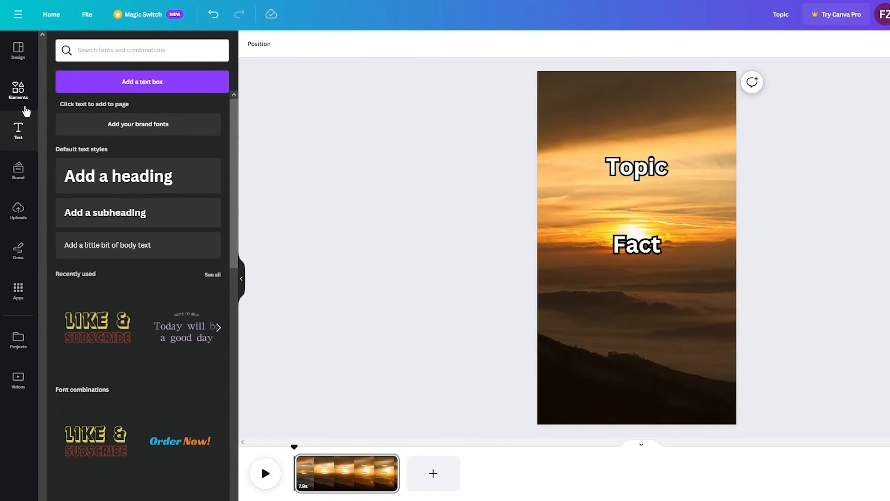
Step: Open the Bulk Create app from Canva's additional apps
{"action": "left_click", "coordinate": [15, 295]}
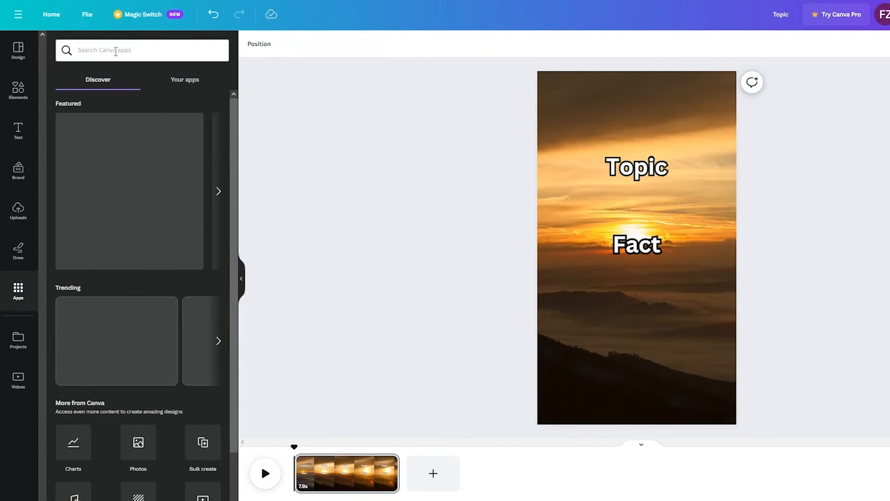
{"action": "scroll", "coordinate": [140, 408], "scroll_direction": "down", "scroll_amount": 2}
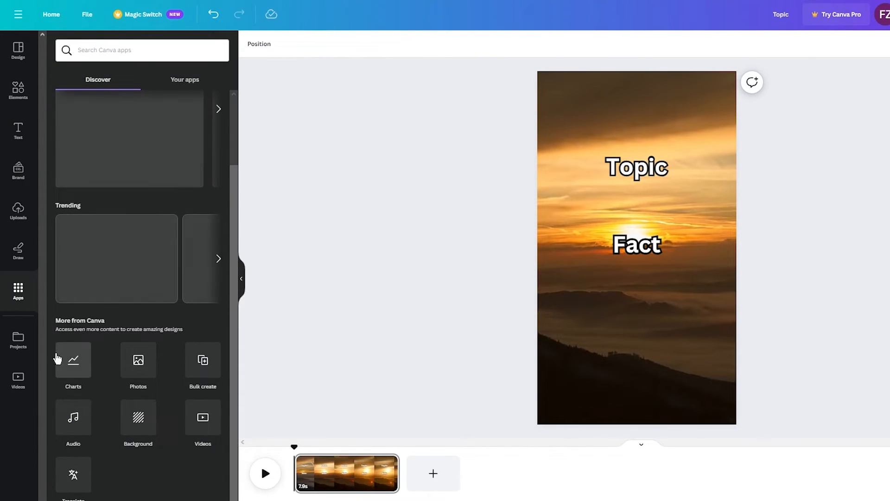
{"action": "left_click", "coordinate": [203, 362]}
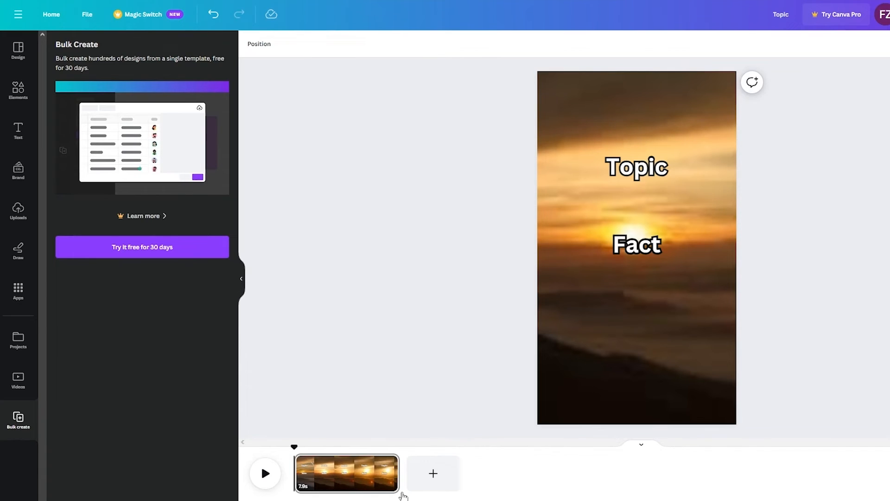
Step: Open the Elements library for the sunset video page
{"action": "left_click", "coordinate": [19, 208]}
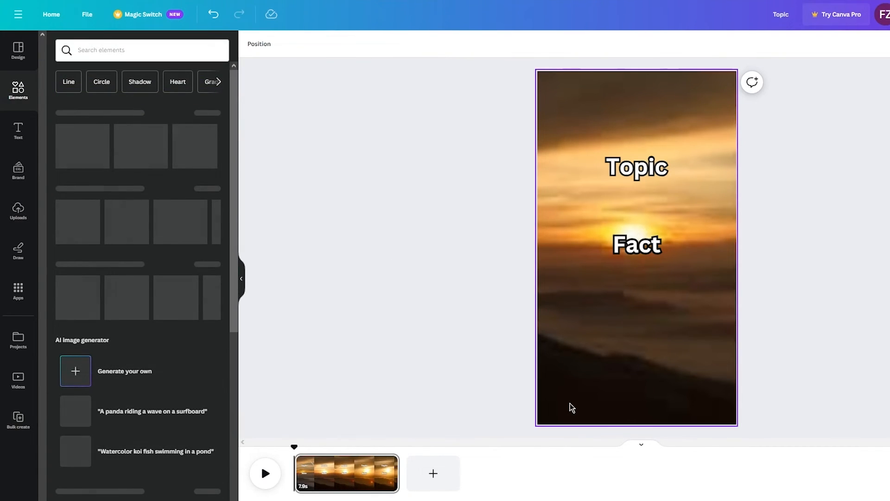